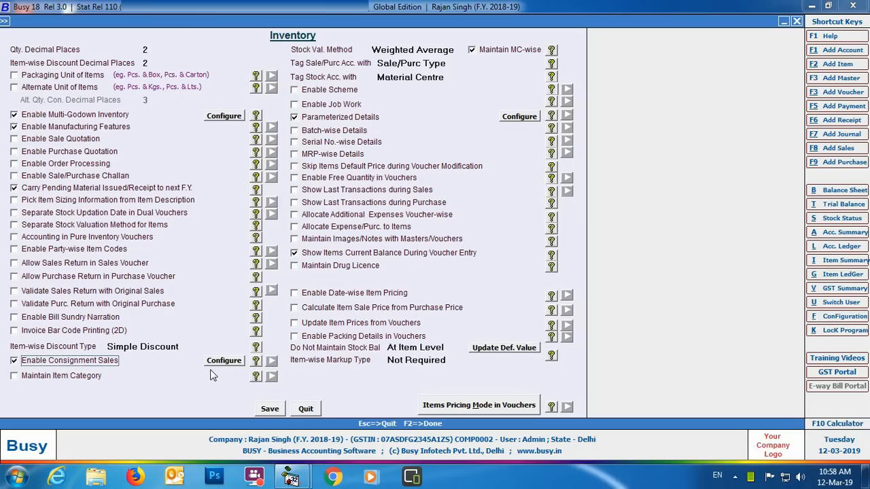
# Step: Configure consignment sales as With Order (Movement of Goods), with margin input at consignment order time and margin applied on Ask In Voucher
pyautogui.click(225, 361)
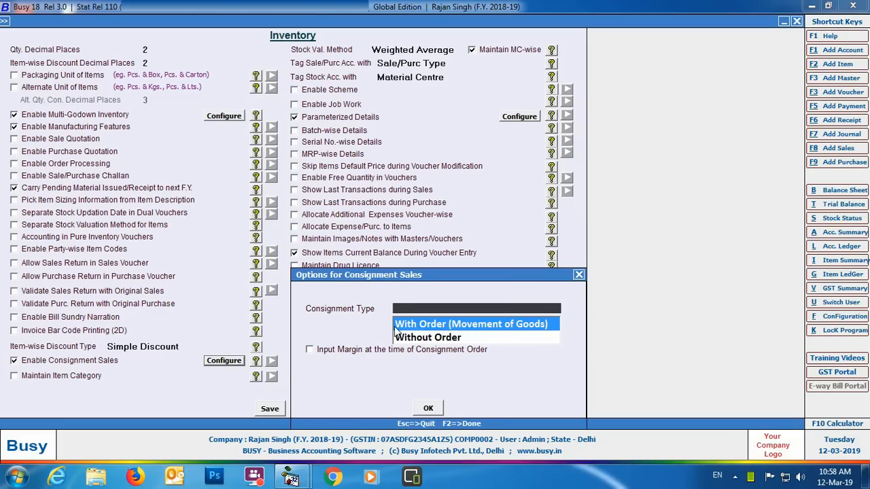
pyautogui.click(515, 329)
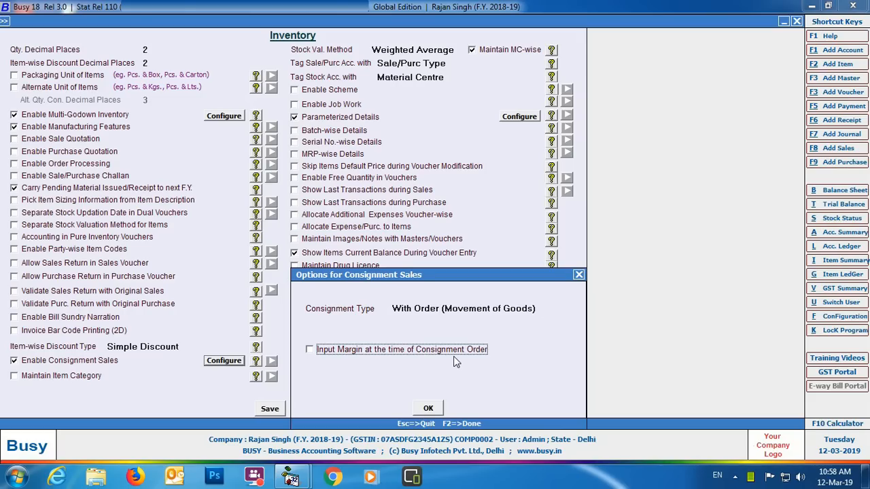
pyautogui.click(310, 352)
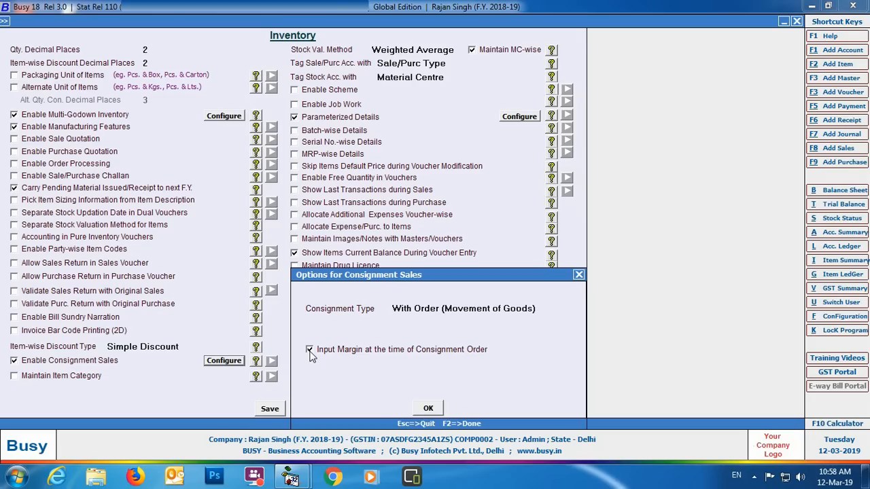
pyautogui.press('Return')
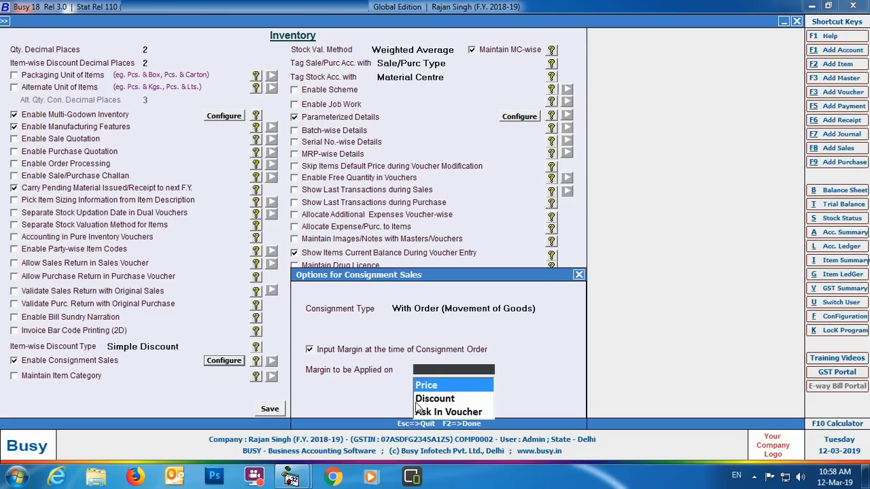
pyautogui.press('Down')
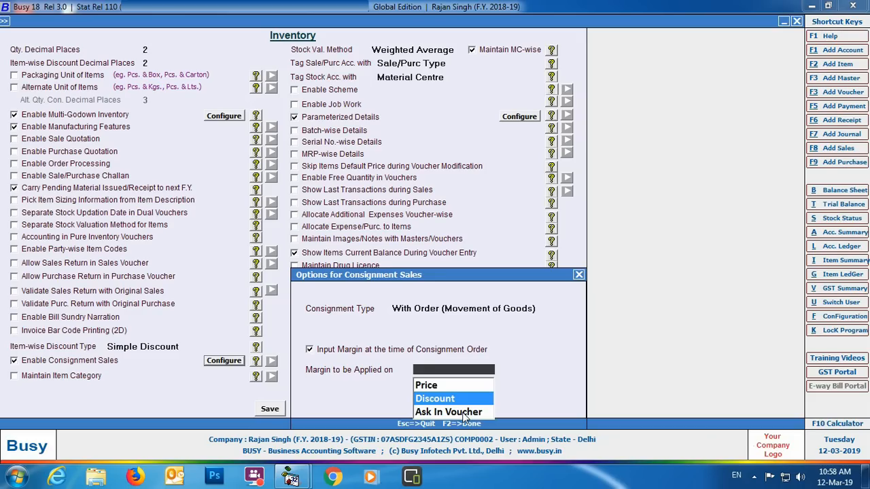
pyautogui.press('Down')
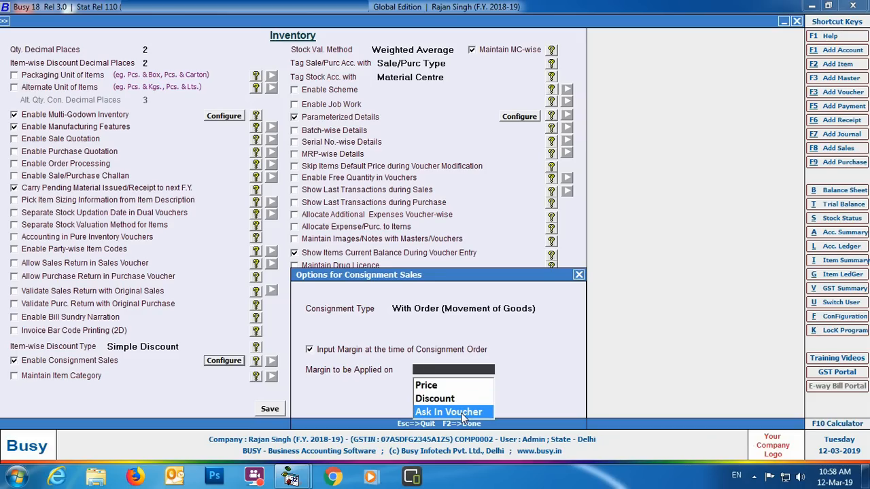
pyautogui.click(462, 412)
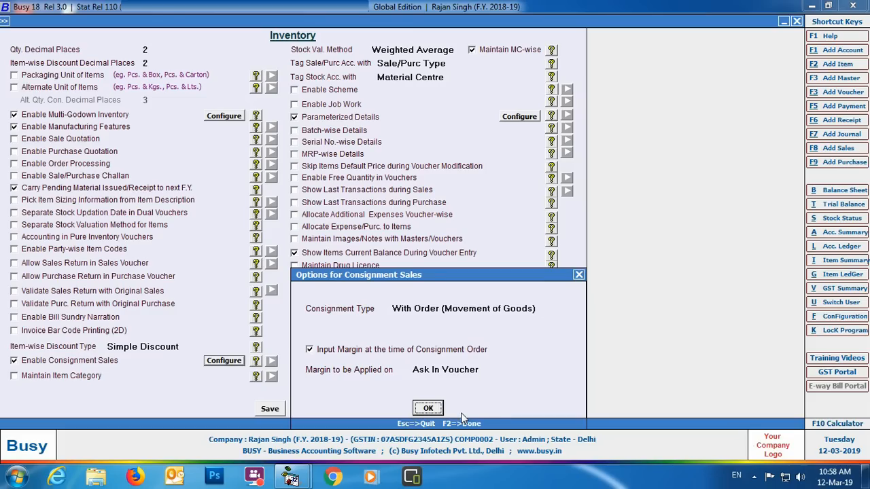
pyautogui.click(428, 408)
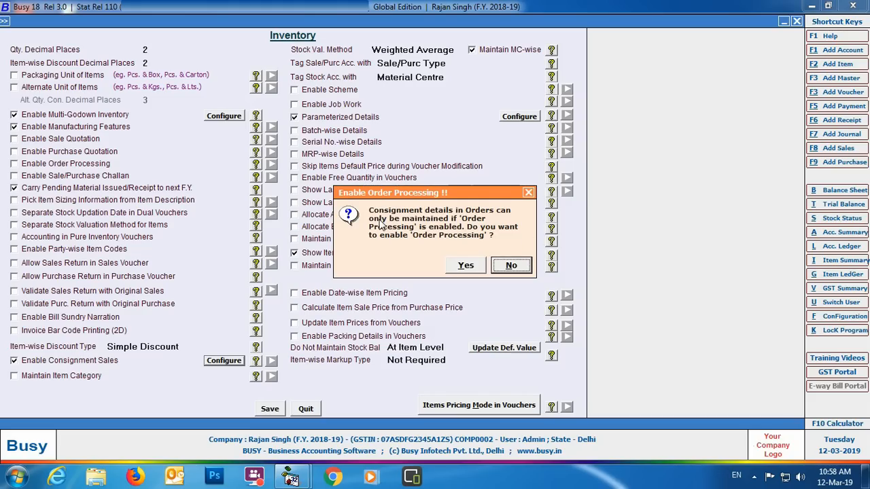
# Step: Enable order processing with its default options, save the inventory features and leave the configuration
pyautogui.click(466, 266)
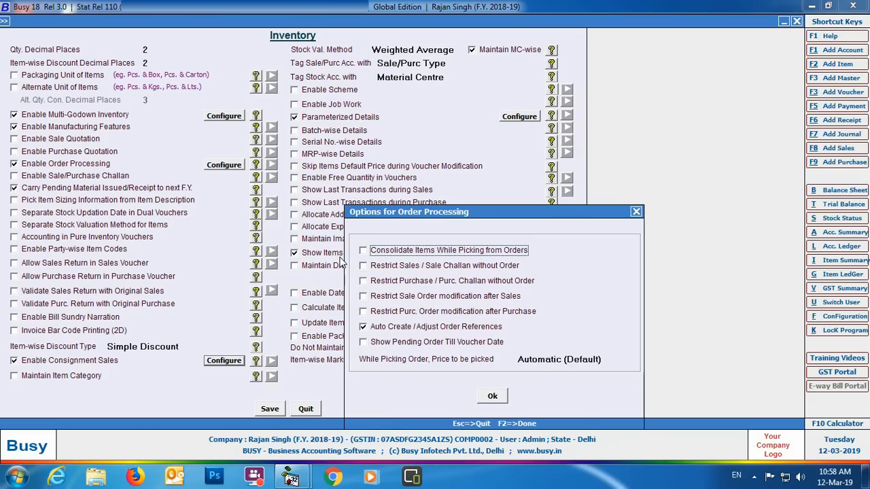
pyautogui.press('Escape')
pyautogui.click(276, 409)
pyautogui.click(14, 394)
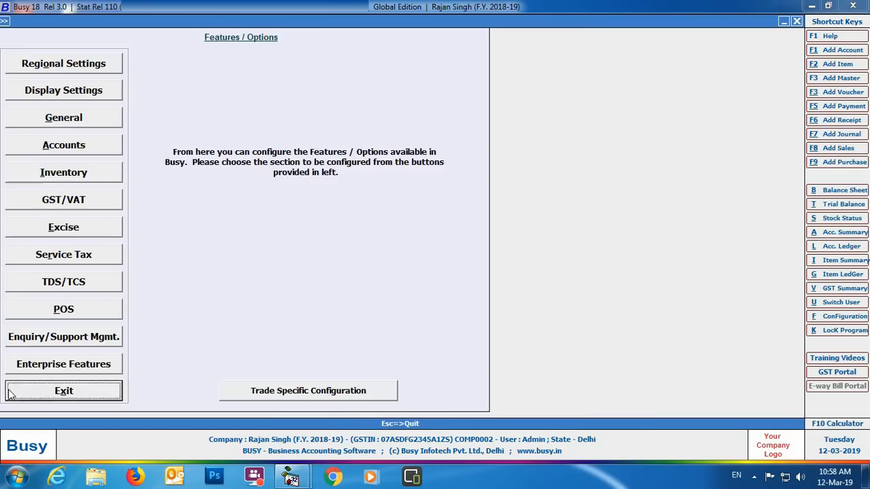
# Step: Open the customer-wise margin configuration and set a margin of 5 for Goyal Traders (Customer)
pyautogui.scroll(-2, 211, 304)
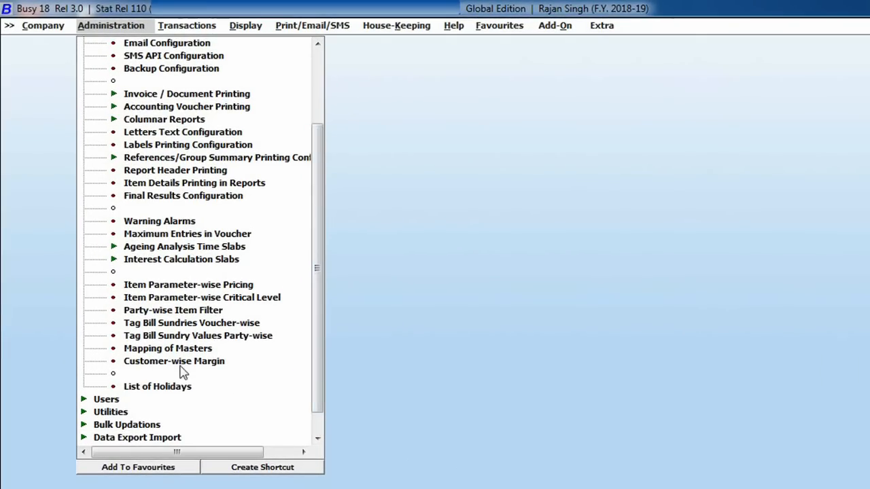
pyautogui.click(212, 364)
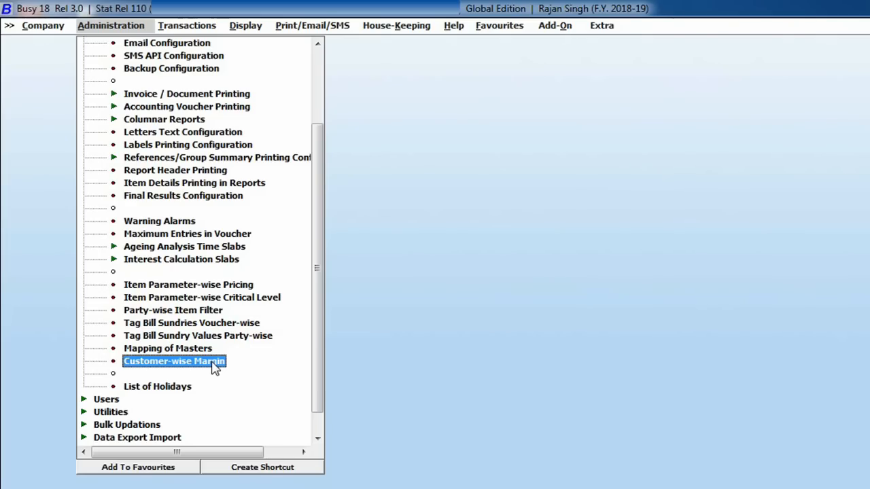
pyautogui.doubleClick(212, 364)
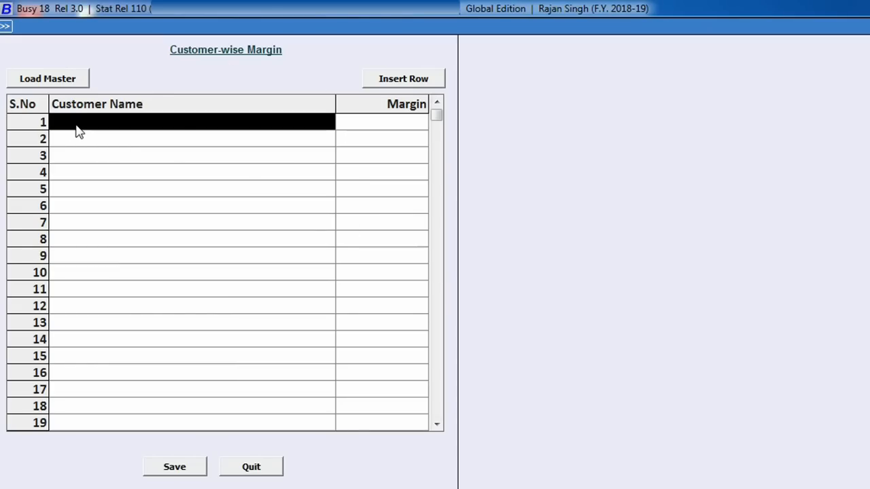
pyautogui.write('Goyal Traders (Customer)')
pyautogui.press('Return')
pyautogui.write('5')
pyautogui.press('Return')
# Step: Add Shyne Enterprises (Customer) with a margin of 3 and save the customer-wise margins
pyautogui.write('s')
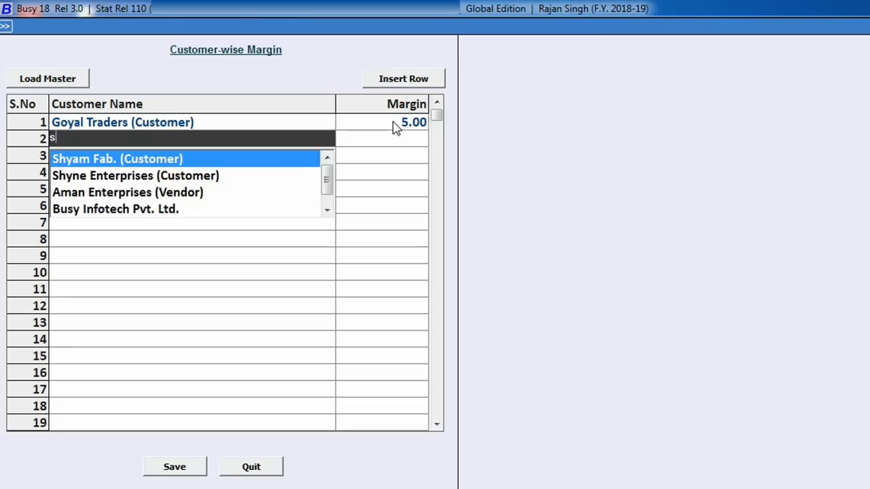
pyautogui.write('hy')
pyautogui.press('Down')
pyautogui.press('Return')
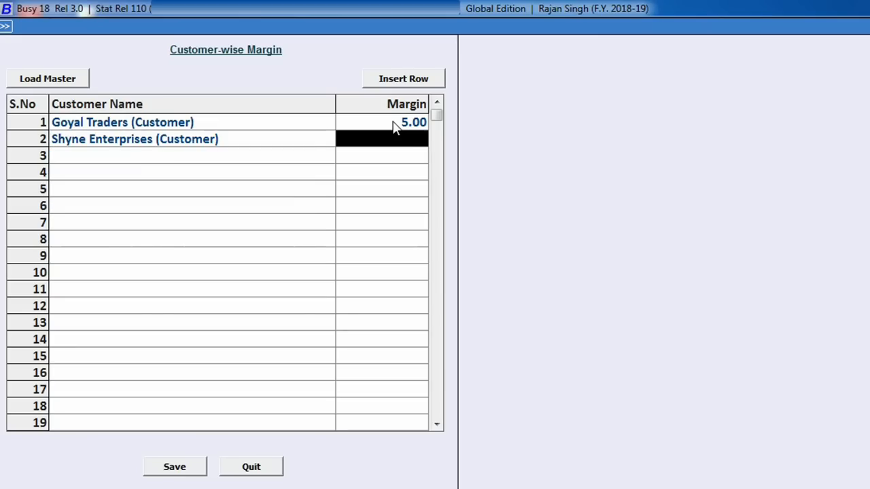
pyautogui.write('3')
pyautogui.press('Return')
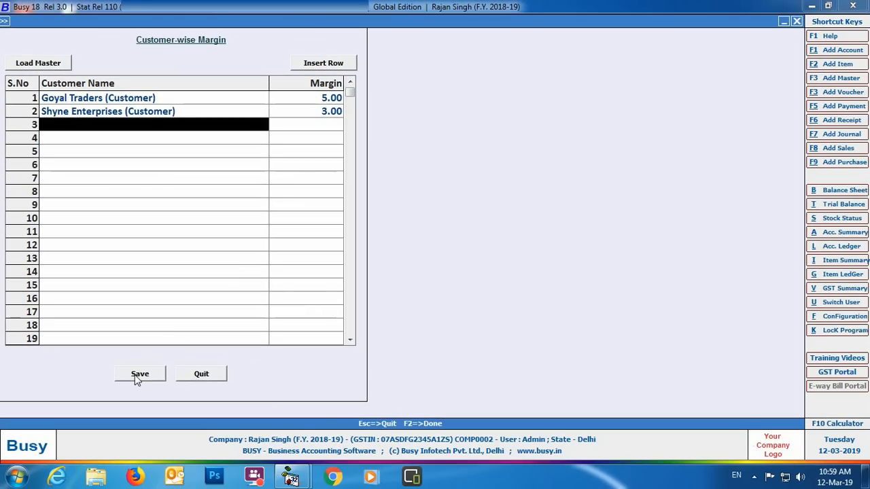
pyautogui.click(136, 379)
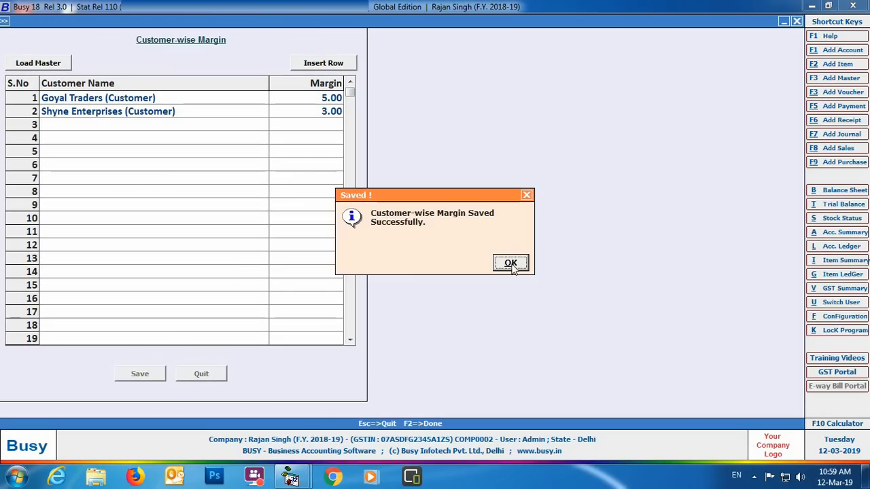
pyautogui.click(514, 265)
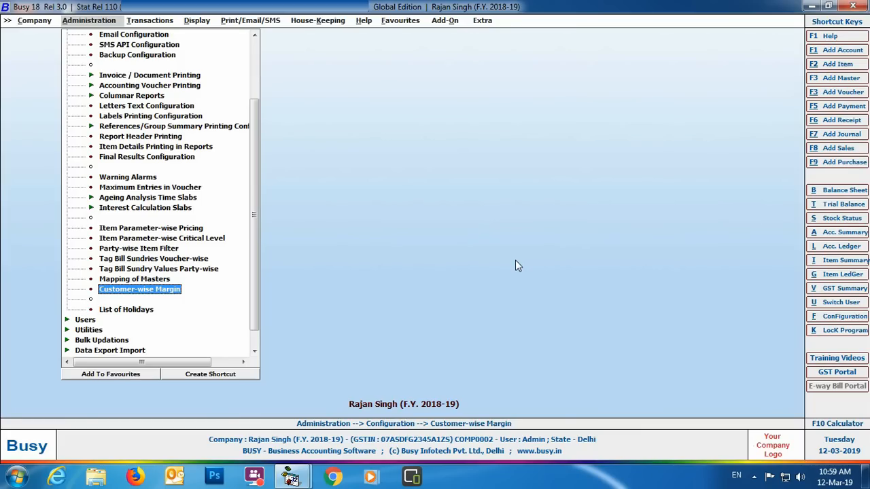
# Step: Start a new sales order dated 01-03-2019 with sale type L/GST-12% for the party Goyal Traders (Customer)
pyautogui.click(168, 21)
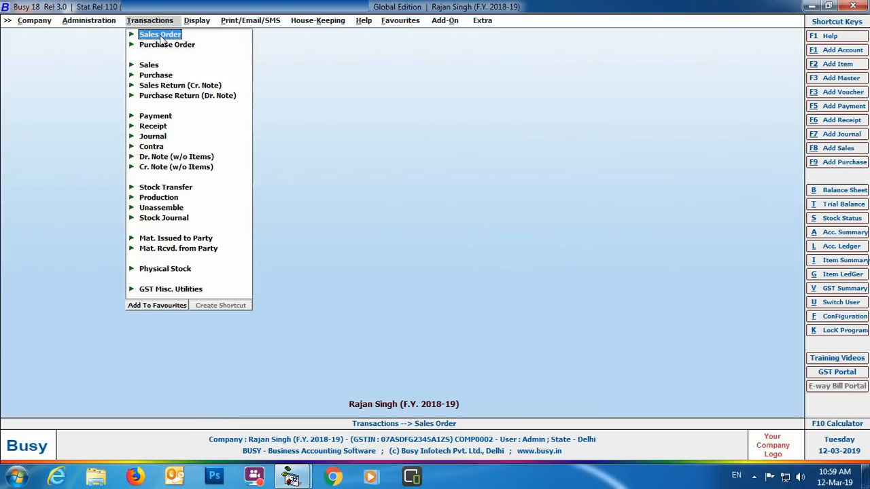
pyautogui.click(163, 37)
pyautogui.click(169, 45)
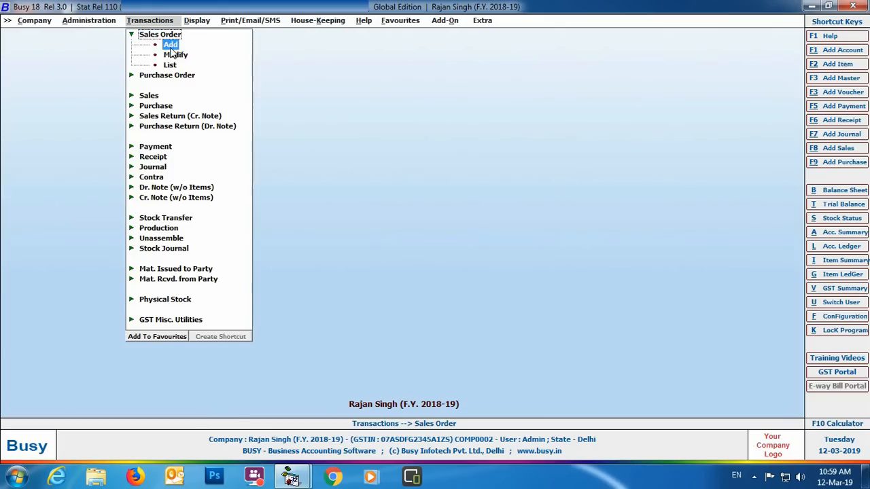
pyautogui.click(170, 44)
pyautogui.write('01-03')
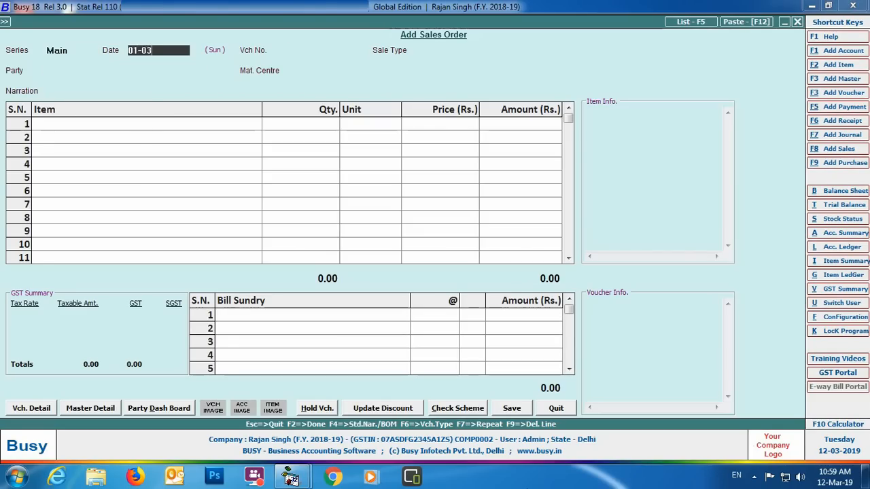
pyautogui.press('Return')
pyautogui.press('Return')
pyautogui.write('l')
pyautogui.press('Return')
pyautogui.write('GO')
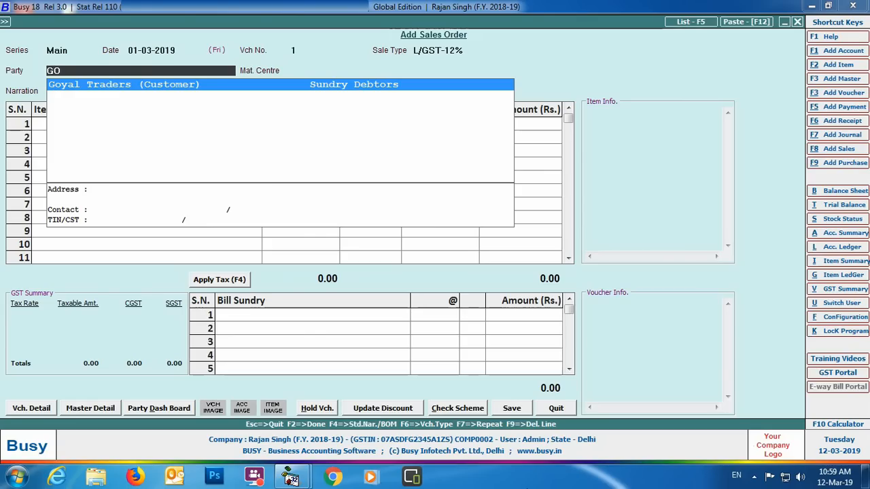
pyautogui.press('Return')
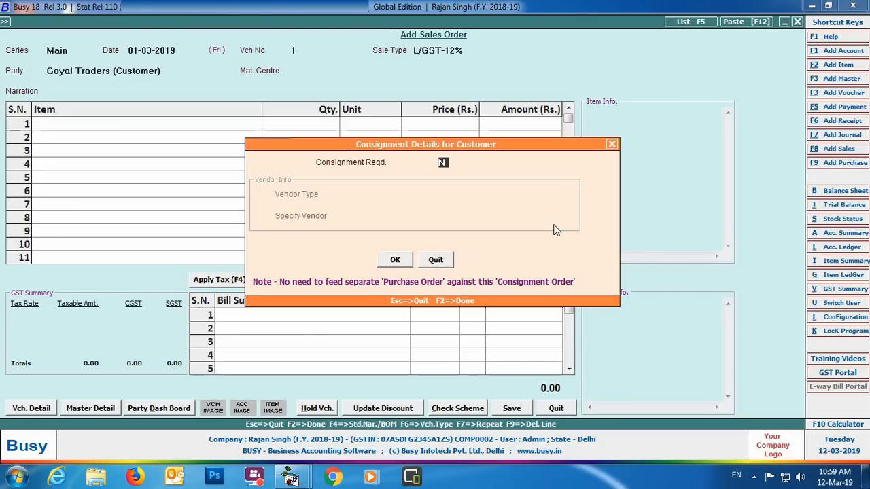
# Step: Mark the order as requiring consignment with vendor type Multiple Vendors, and select Main Store as the material centre
pyautogui.press('y')
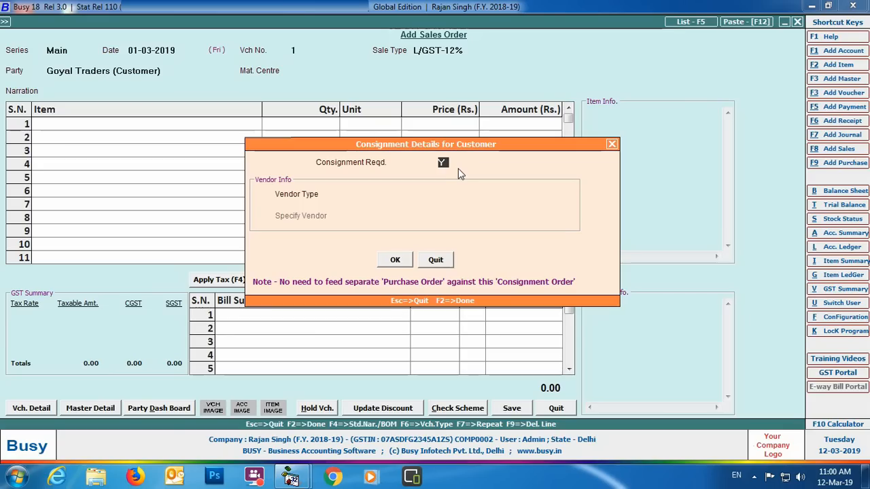
pyautogui.press('Return')
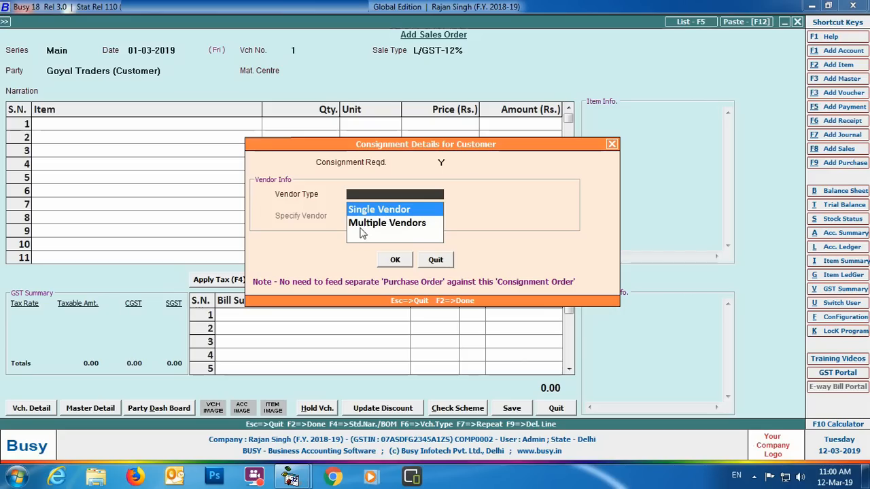
pyautogui.click(420, 228)
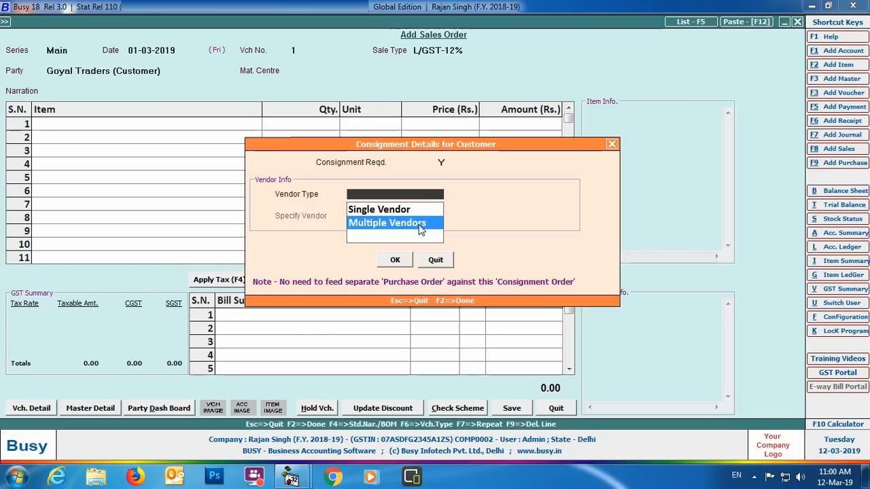
pyautogui.click(419, 228)
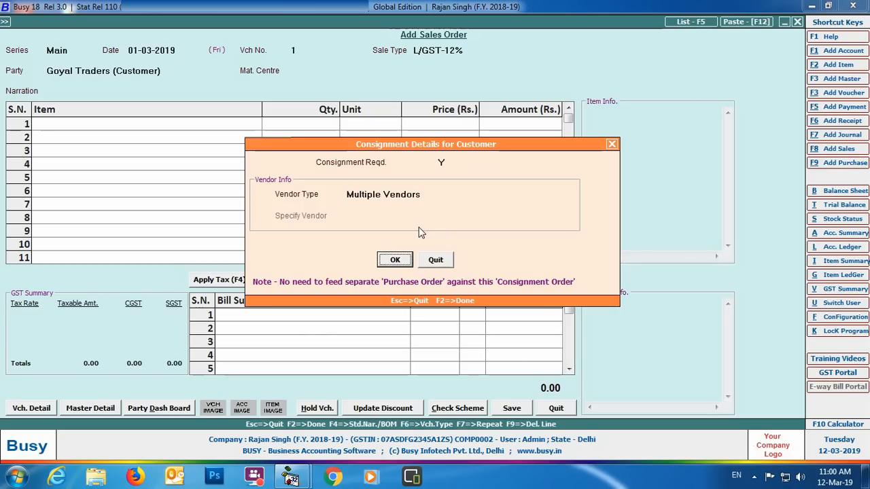
pyautogui.click(396, 262)
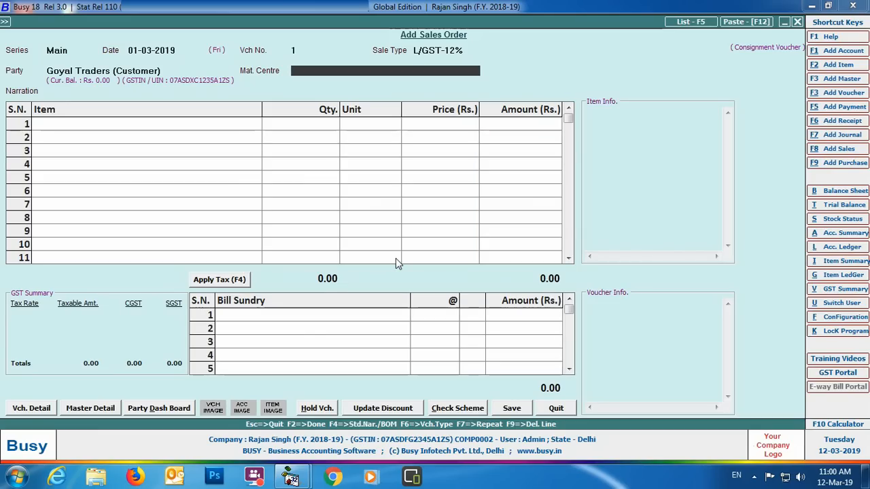
pyautogui.press('Return')
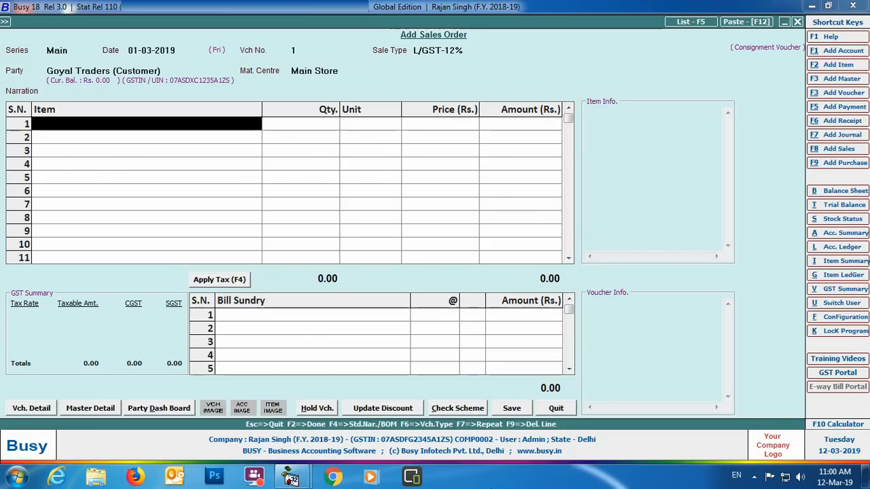
# Step: Add Men Formal Shirts as the first item, with Aman Enterprises (Vendor) as its vendor and a quantity of 1000
pyautogui.write('men')
pyautogui.press('Down')
pyautogui.press('Return')
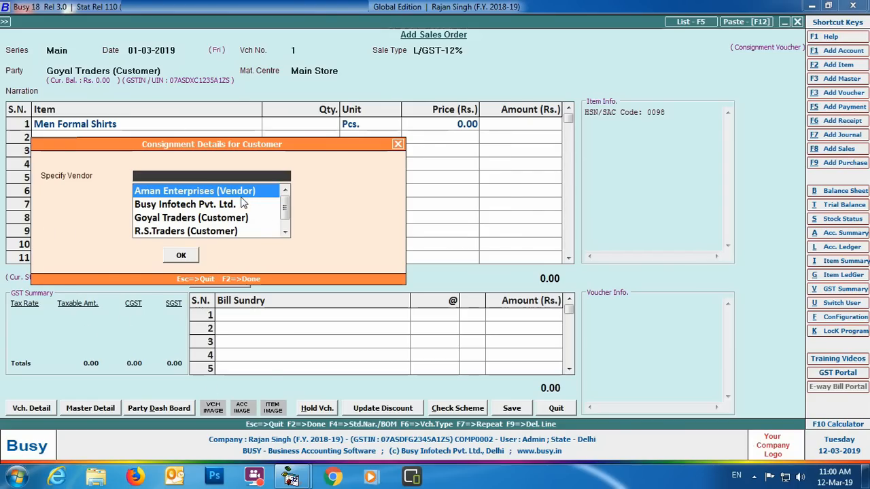
pyautogui.press('Return')
pyautogui.press('Return')
pyautogui.write('1000')
pyautogui.press('Return')
pyautogui.press('Return')
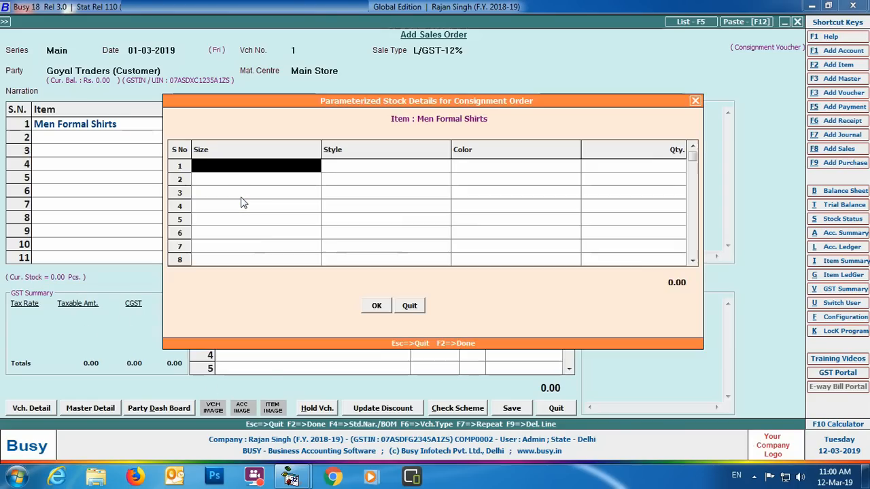
# Step: Enter the shirts' stock parameters as size L, style Striped and color Pastels for 1,000 pieces, and confirm them
pyautogui.write('L')
pyautogui.press('Return')
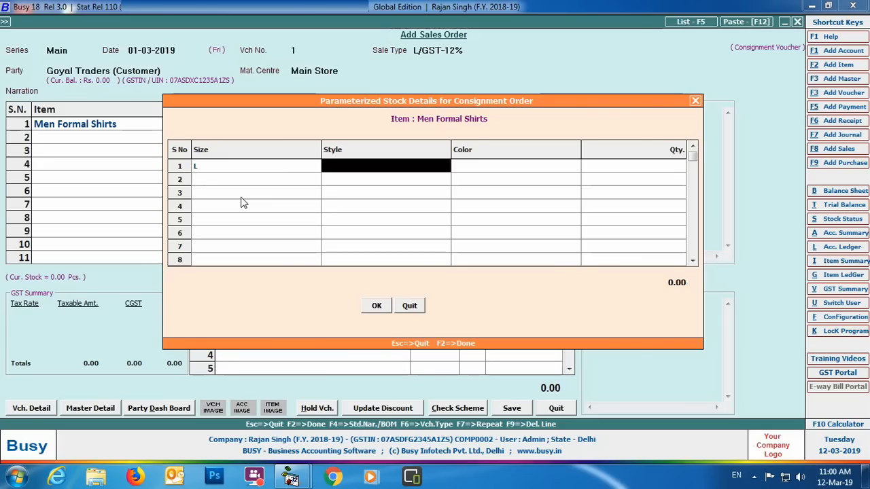
pyautogui.write('Striped')
pyautogui.press('Return')
pyautogui.write('pastels')
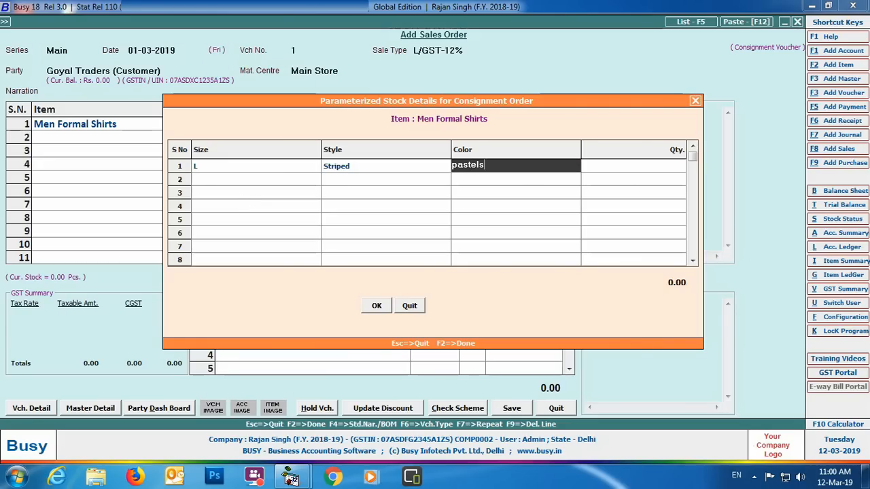
pyautogui.press('Return')
pyautogui.press('Return')
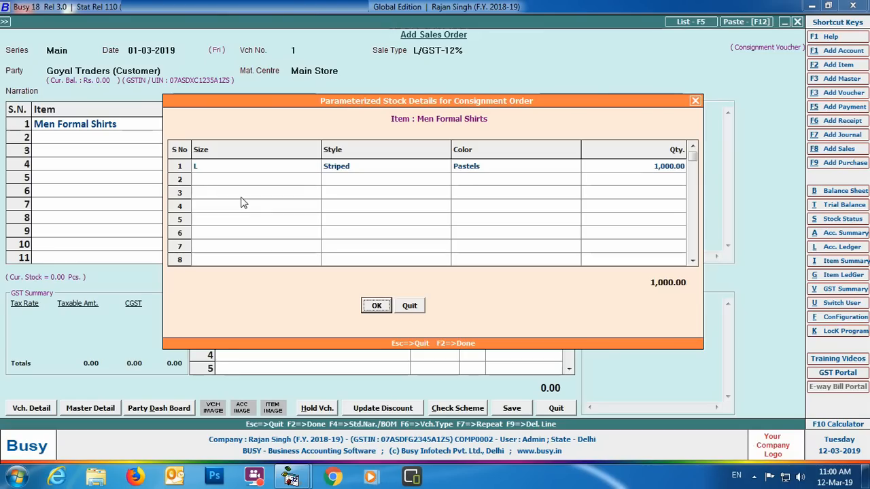
pyautogui.press('F2')
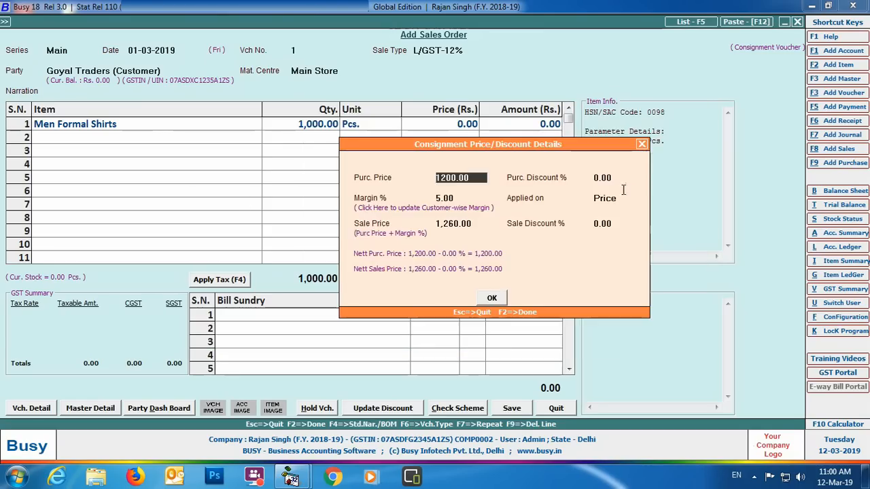
# Step: Check the formal shirts' customer-wise margins, then accept their consignment price details with the margin applied on Price
pyautogui.click(467, 210)
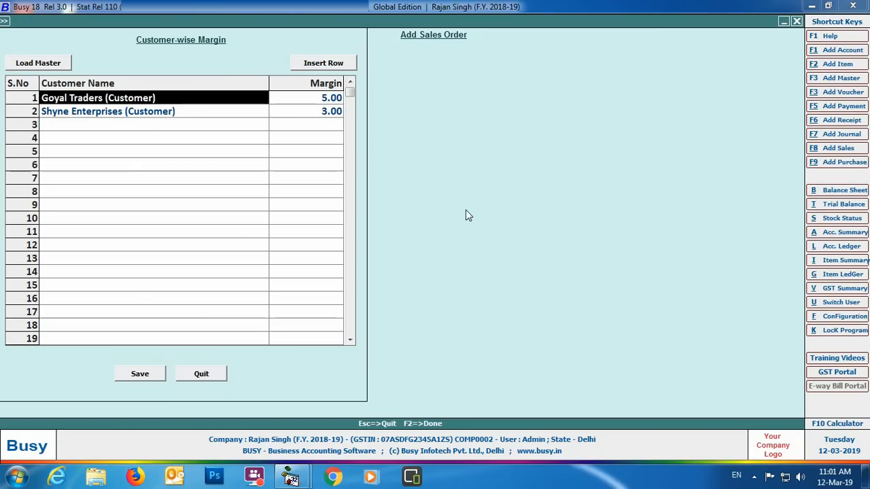
pyautogui.click(204, 374)
pyautogui.click(454, 265)
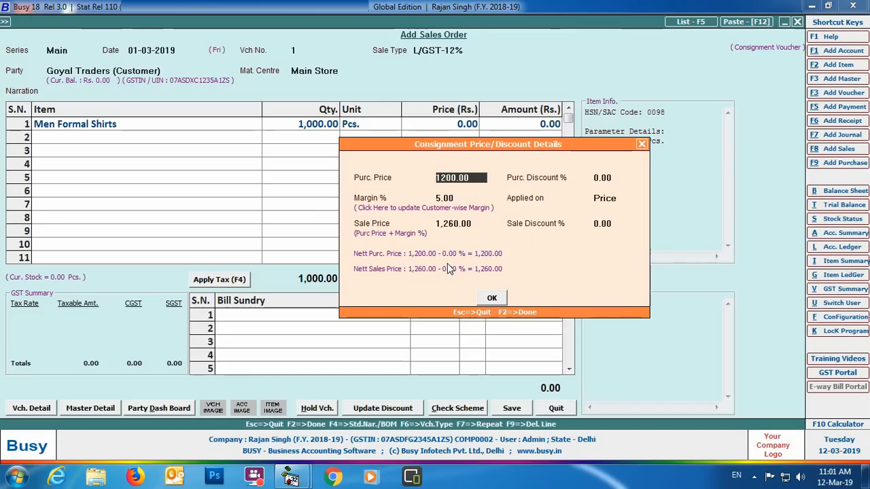
pyautogui.click(616, 204)
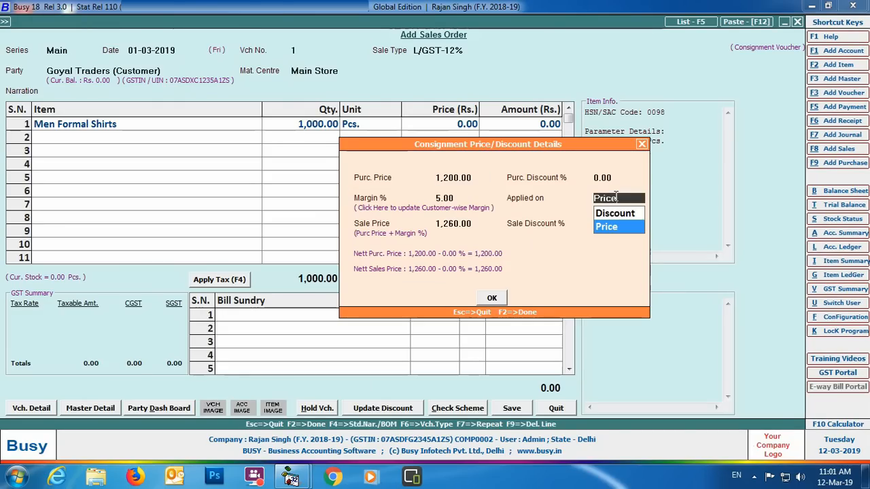
pyautogui.click(606, 227)
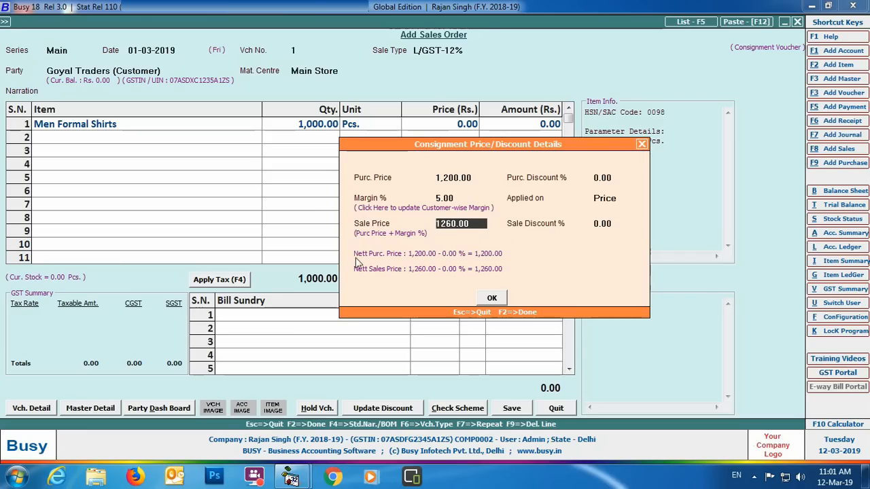
pyautogui.click(492, 298)
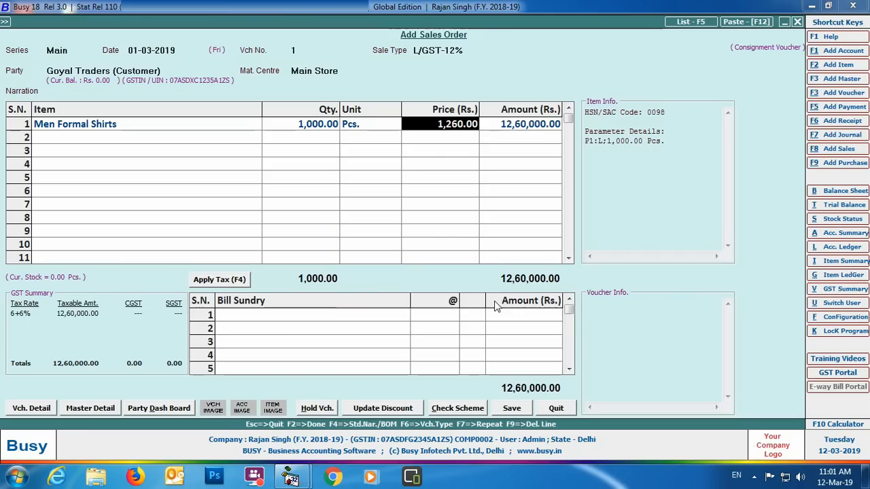
# Step: Add Men Casual Shirts as the second item, with V.K.Enterprises (Vendor) as its vendor and a quantity of 1000
pyautogui.press('Return')
pyautogui.press('Return')
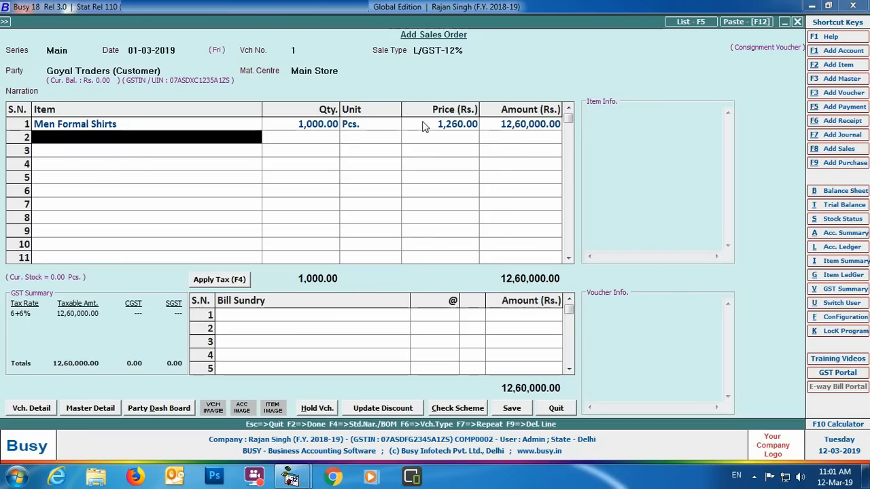
pyautogui.write('men')
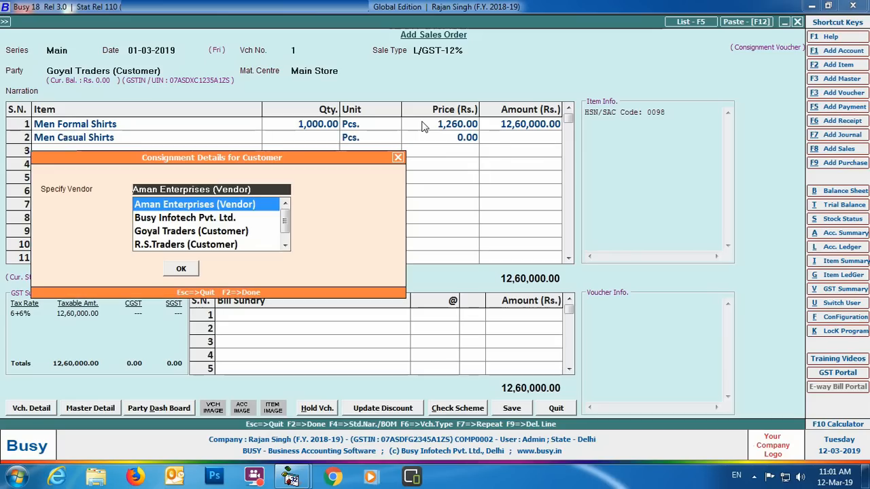
pyautogui.press('Return')
pyautogui.write('vk')
pyautogui.press('Return')
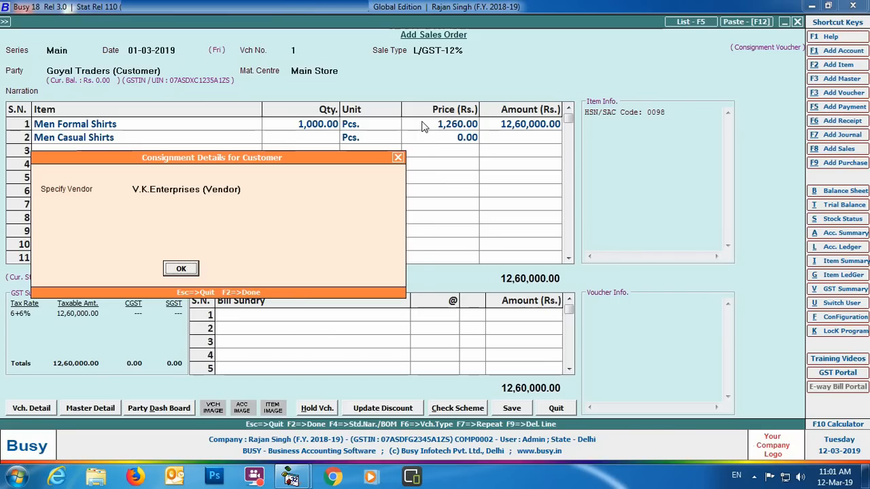
pyautogui.press('Return')
pyautogui.write('1000')
pyautogui.press('Return')
pyautogui.press('Return')
# Step: Enter the casual shirts' stock parameters as size XL, style Round Neck and color Pastels for 1,000 pieces, and confirm them
pyautogui.write('XL')
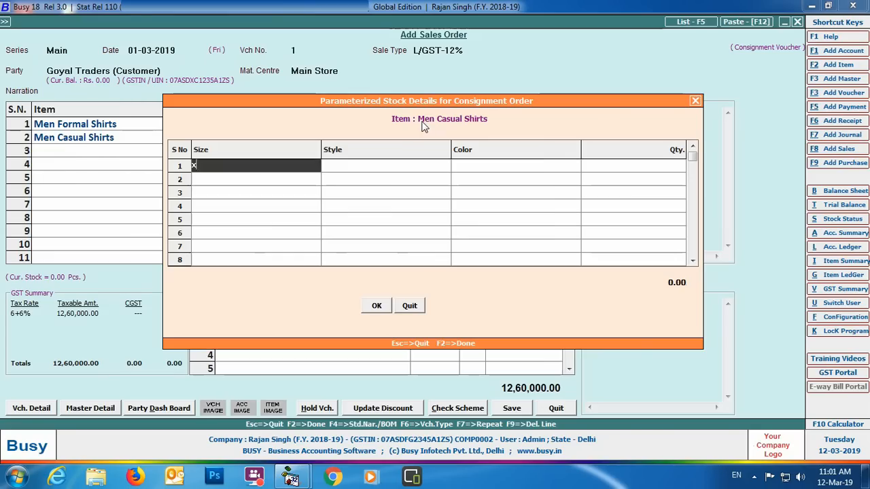
pyautogui.press('Return')
pyautogui.write('Round Neck')
pyautogui.press('Return')
pyautogui.write('pastels')
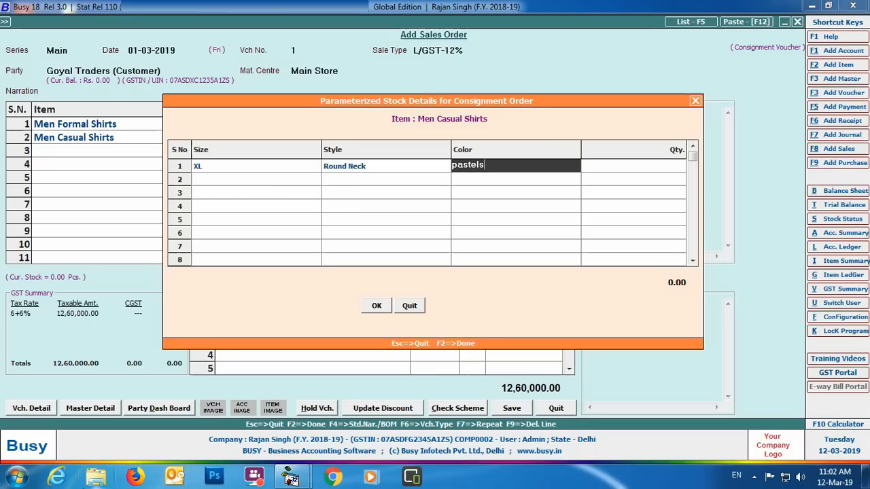
pyautogui.press('Return')
pyautogui.press('F2')
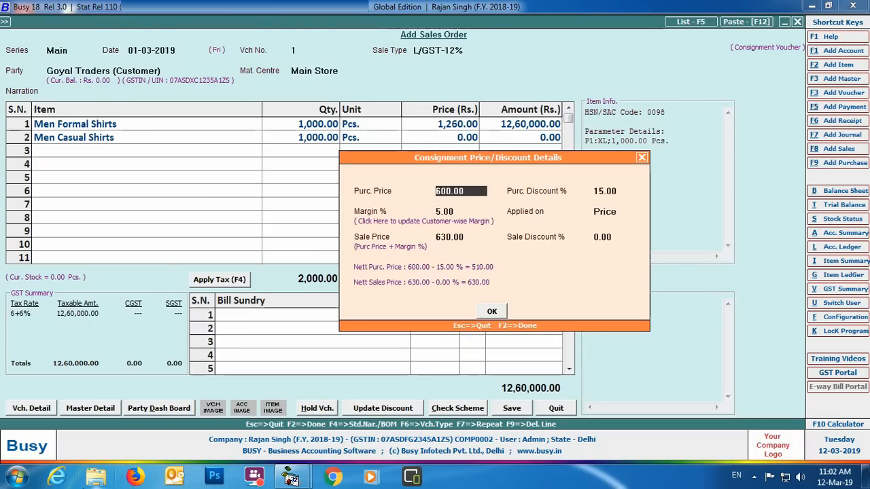
# Step: Apply the casual shirts' consignment margin on Discount and accept the price and discount details
pyautogui.press('Return')
pyautogui.press('Return')
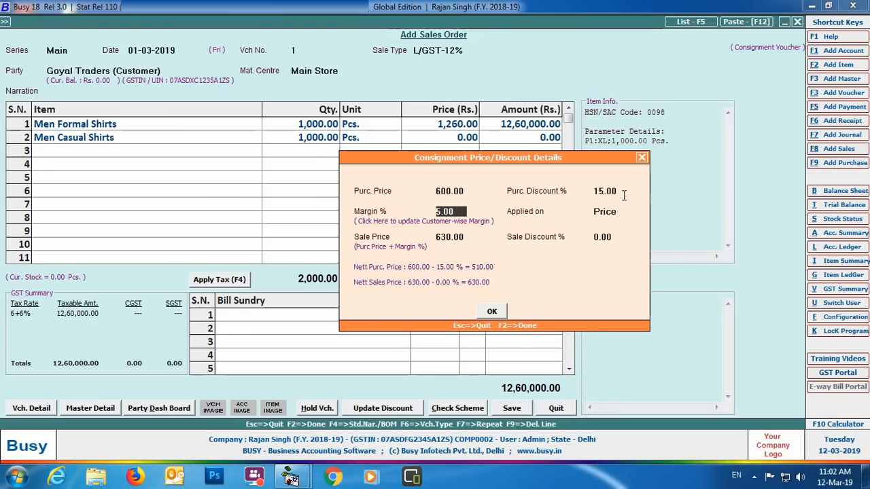
pyautogui.press('Return')
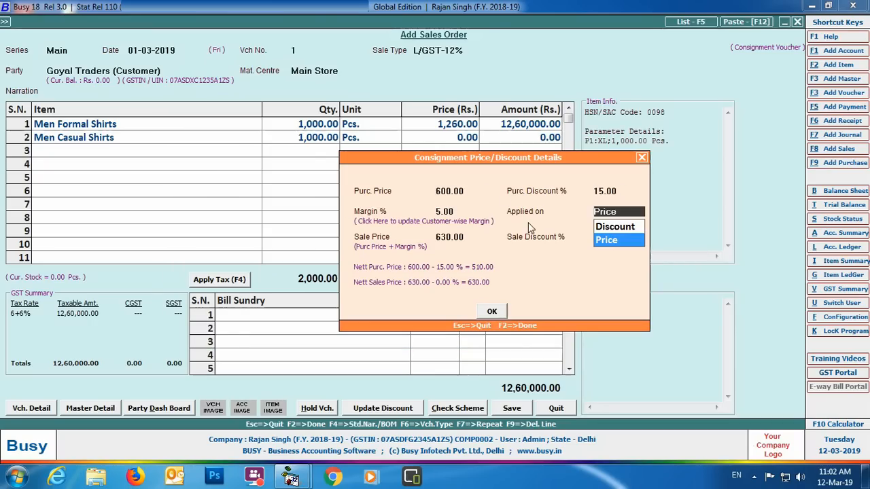
pyautogui.click(615, 228)
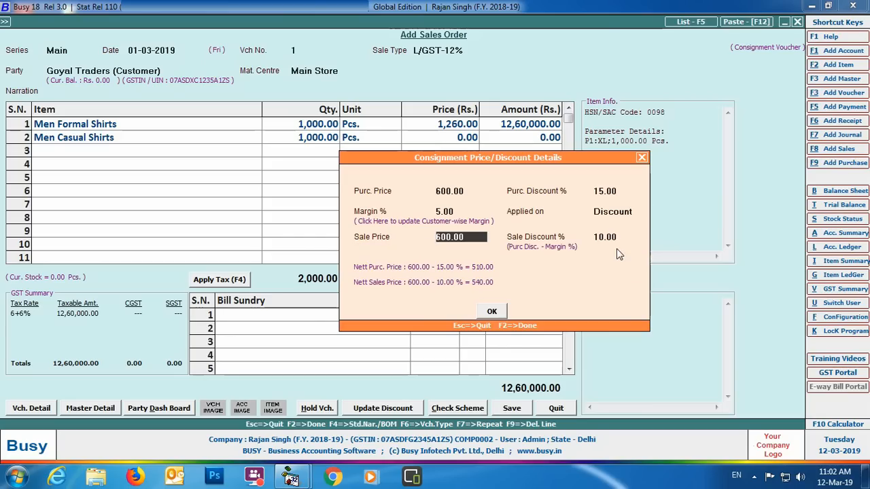
pyautogui.click(490, 314)
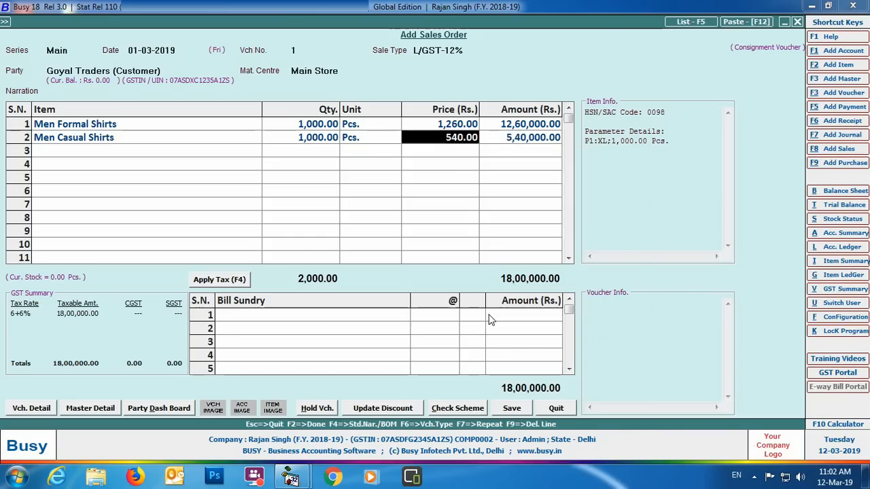
# Step: Apply the GST to the sales order, save the voucher and leave sales order entry
pyautogui.click(526, 142)
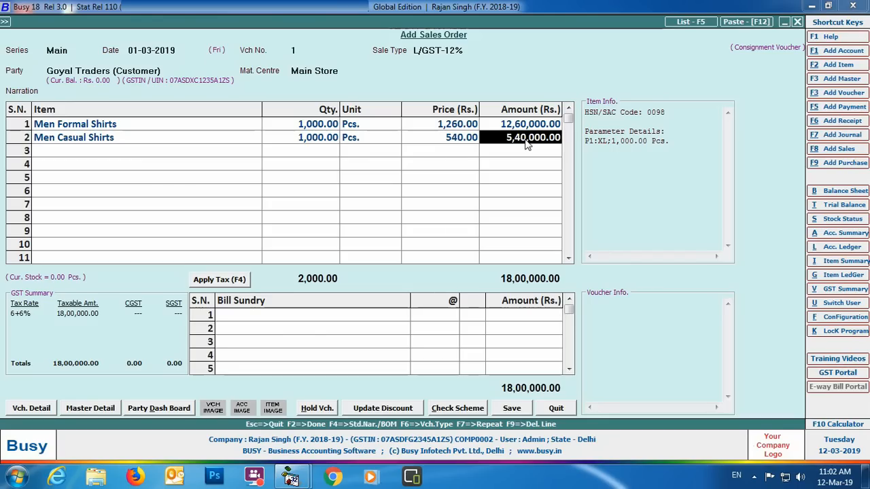
pyautogui.press('F4')
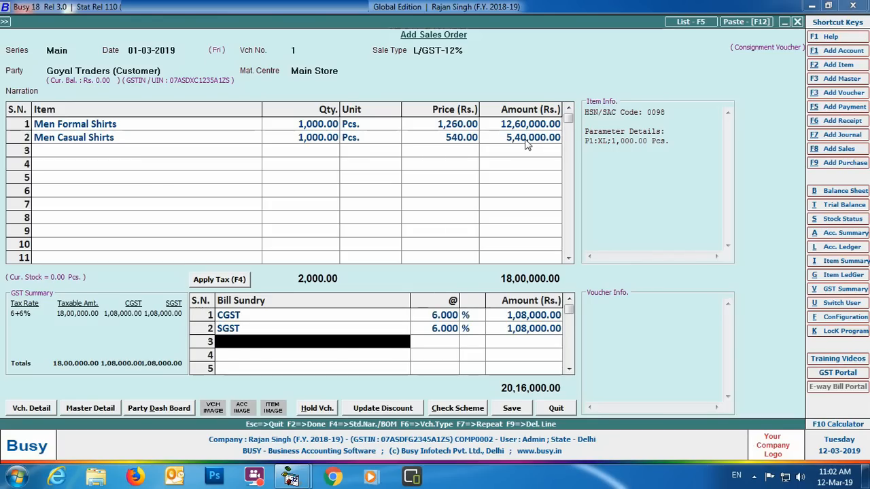
pyautogui.press('F2')
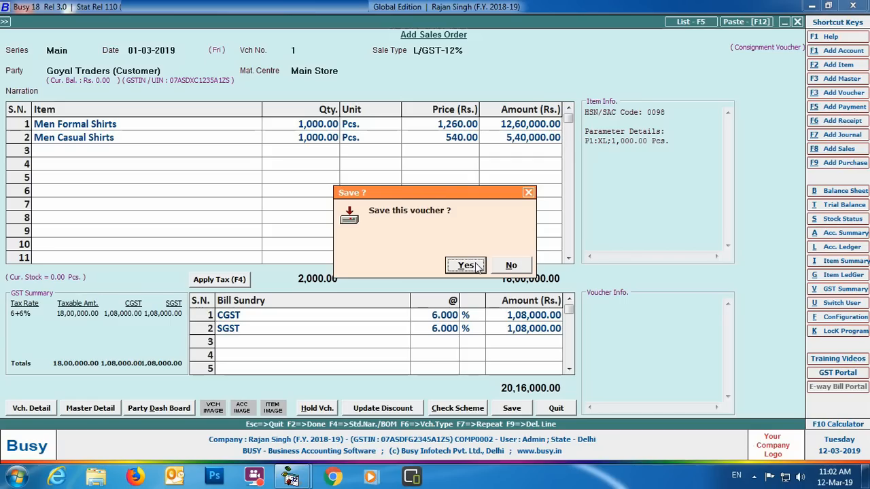
pyautogui.click(466, 265)
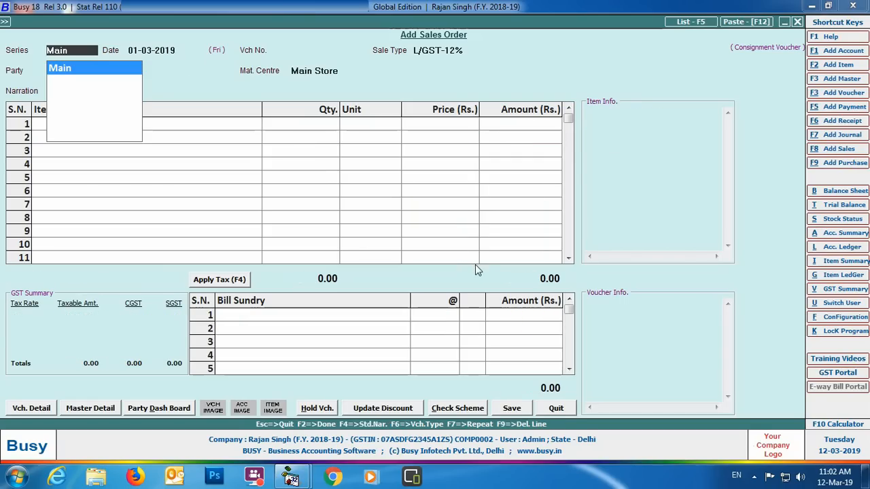
pyautogui.click(556, 409)
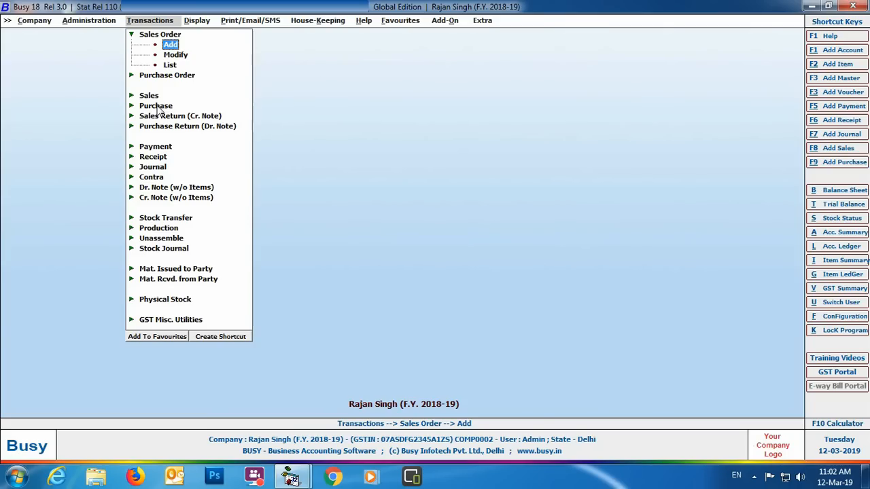
# Step: Start a new purchase voucher in the Main series dated 01-03-2019, with purchase type L/GST-12% and party V.K.Enterprises (Vendor)
pyautogui.click(158, 107)
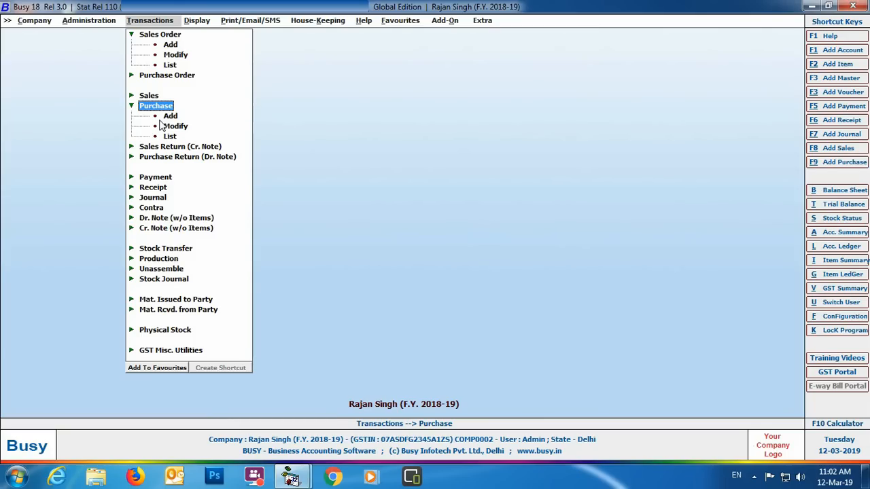
pyautogui.click(165, 118)
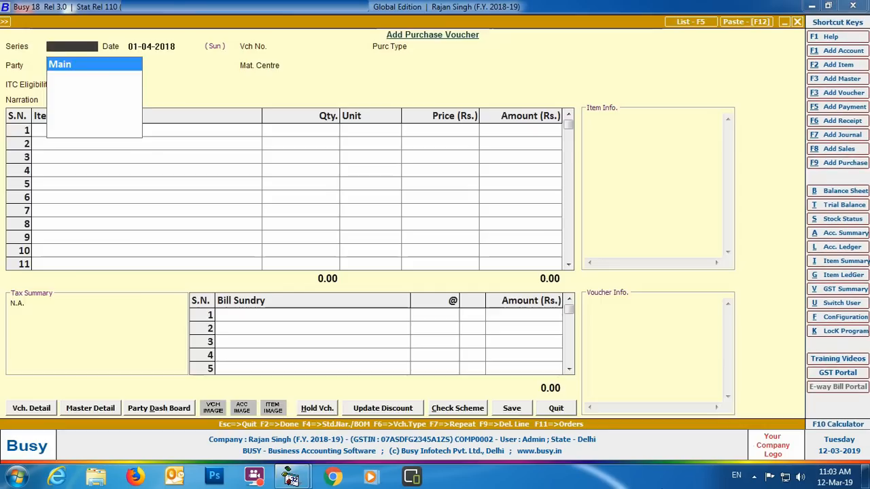
pyautogui.press('Return')
pyautogui.write('1-3')
pyautogui.press('Return')
pyautogui.press('Return')
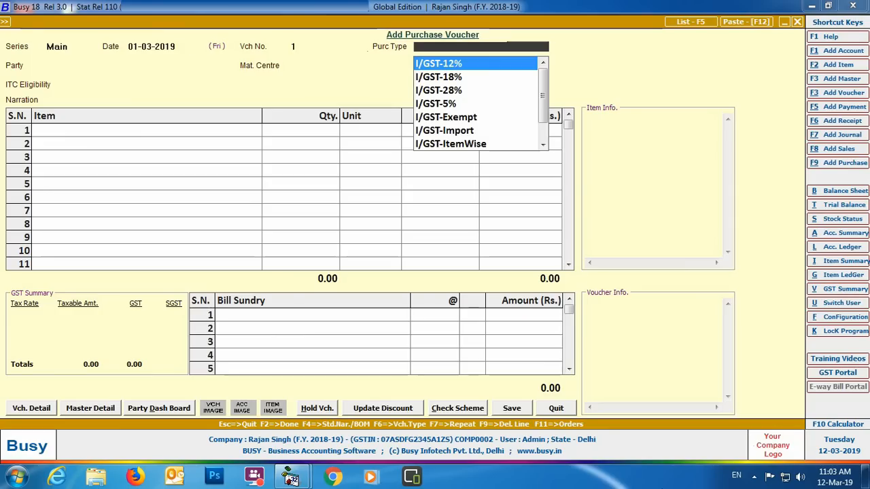
pyautogui.press('Return')
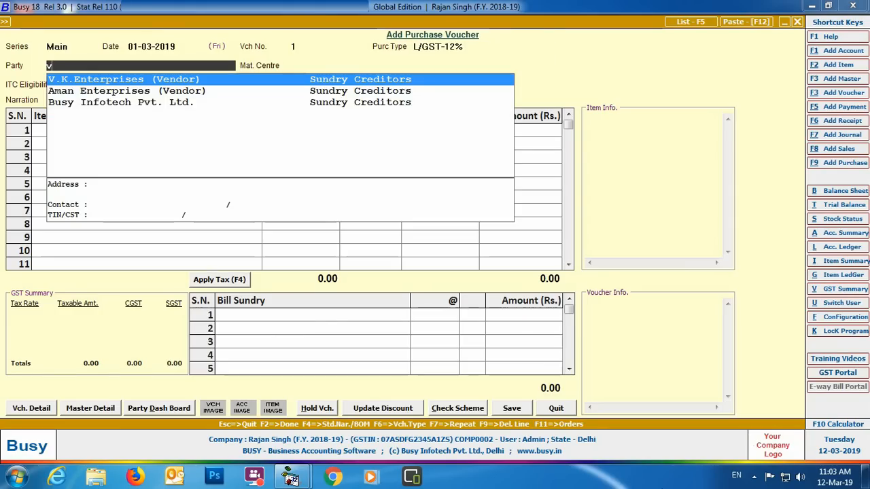
pyautogui.write('vk')
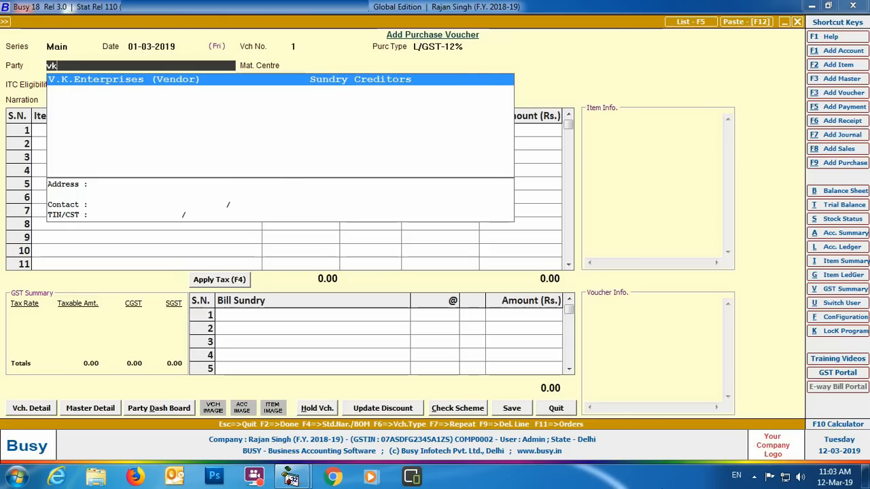
pyautogui.press('Return')
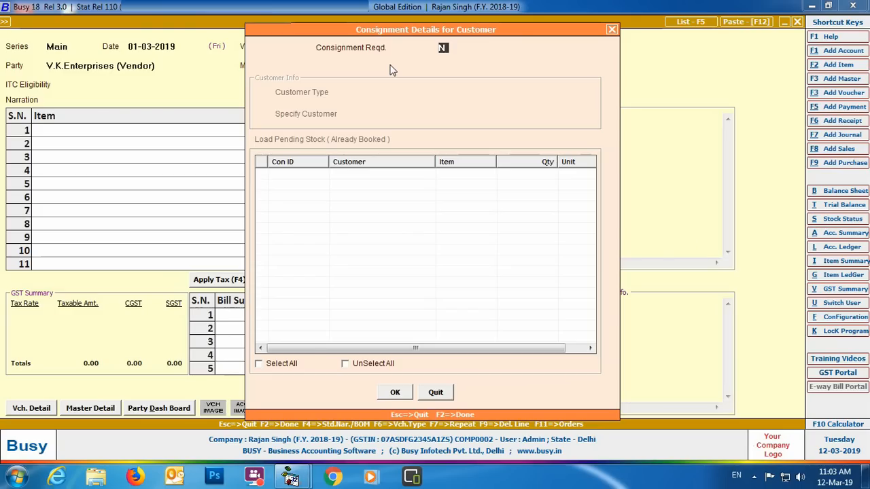
# Step: Mark the purchase as requiring consignment for the single customer Goyal Traders (Customer), and load the pending booked stock of Men Casual Shirts
pyautogui.press('y')
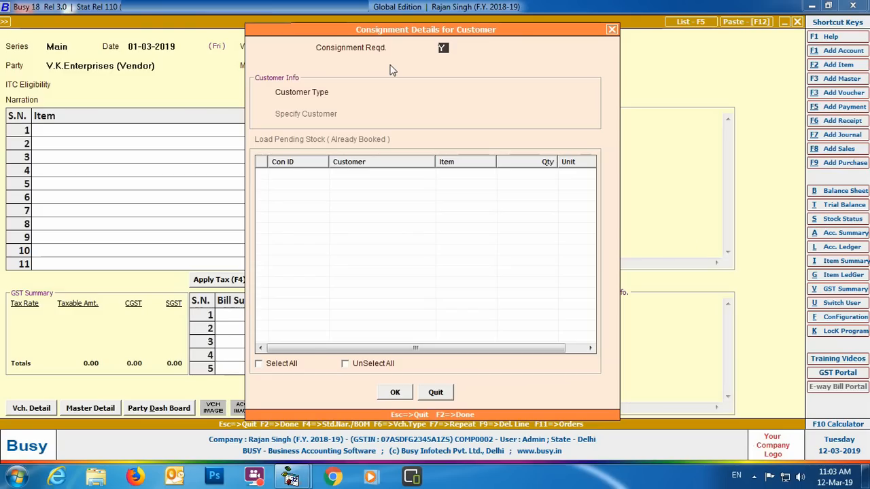
pyautogui.press('Return')
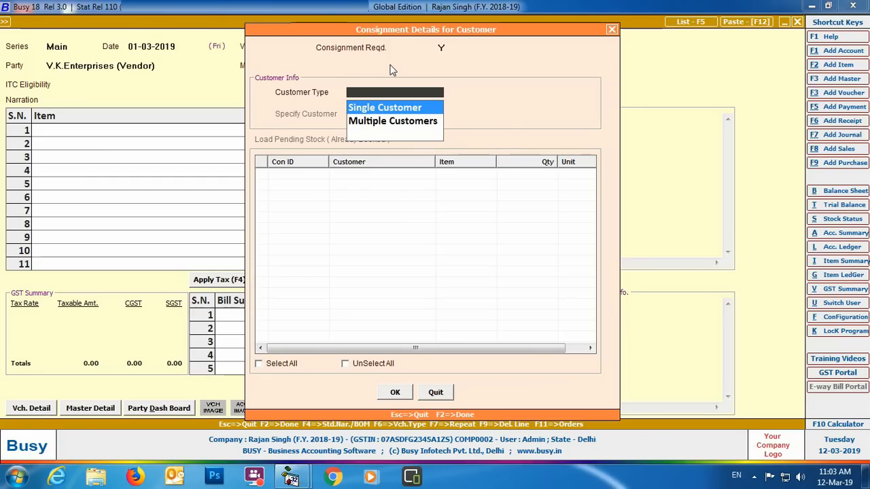
pyautogui.press('Return')
pyautogui.write('go')
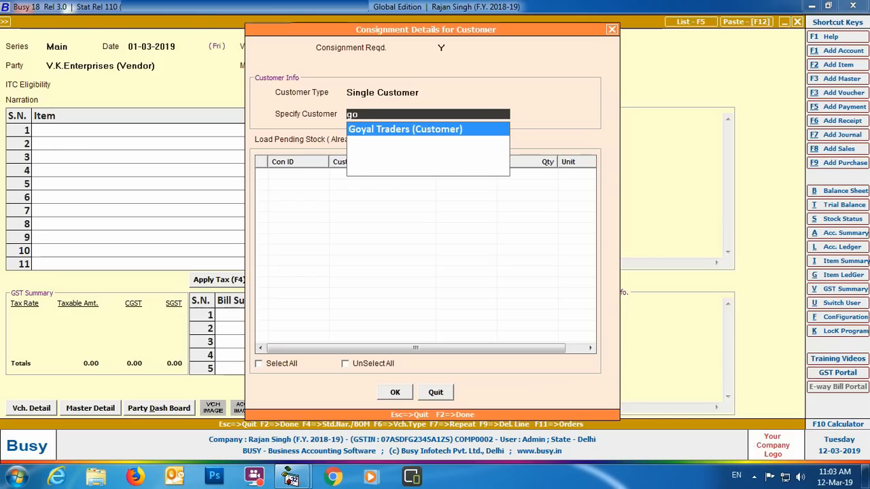
pyautogui.press('Return')
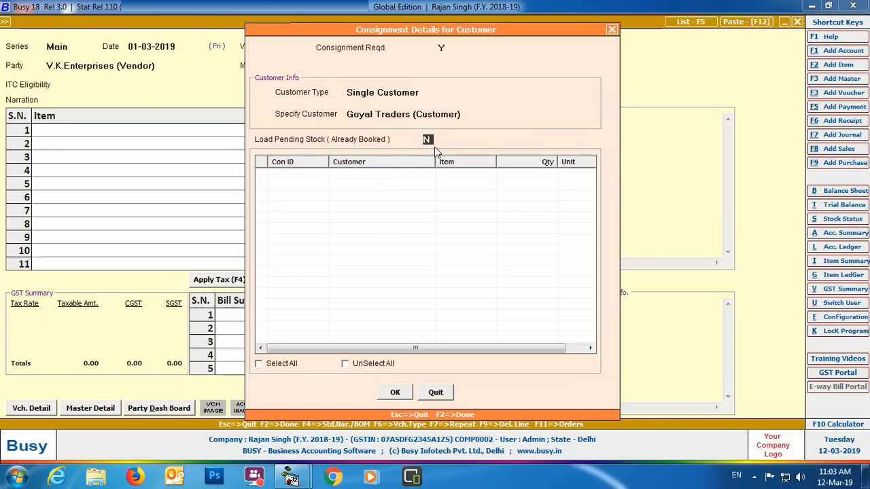
pyautogui.press('y')
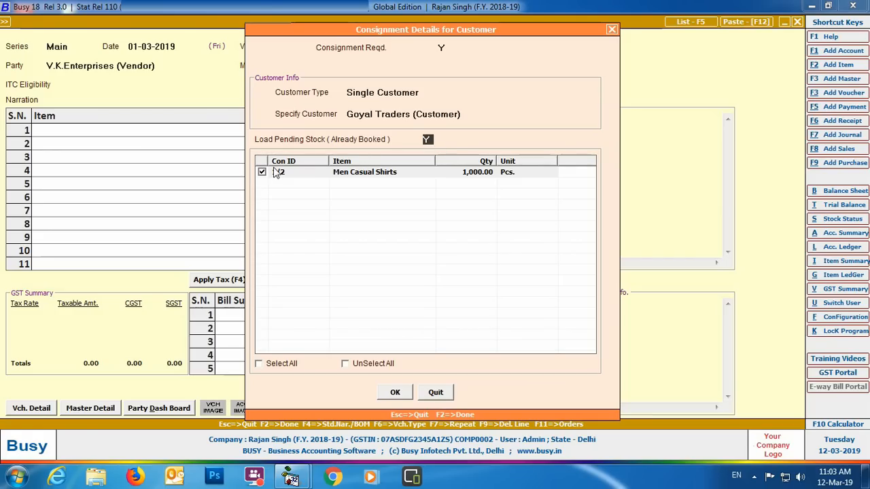
pyautogui.click(394, 392)
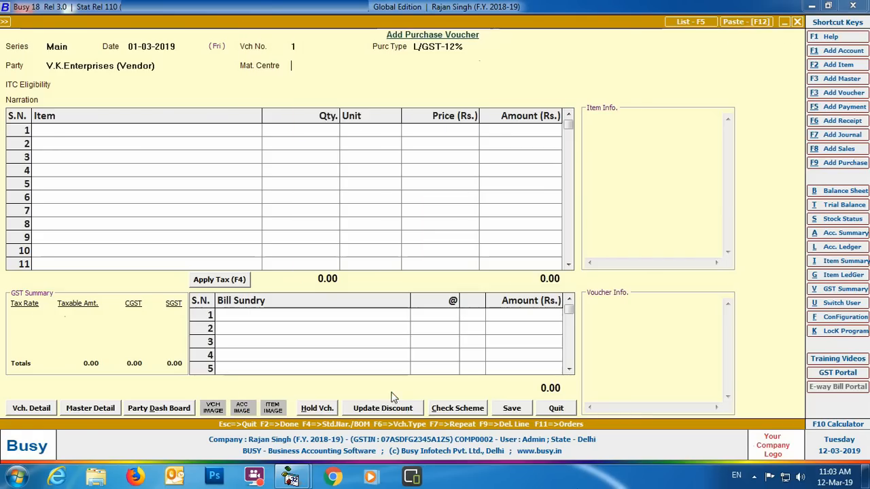
# Step: Accept Main Store as the material centre and Input Goods/Services as ITC eligibility, and confirm the casual shirts' stock parameters
pyautogui.press('Return')
pyautogui.press('Return')
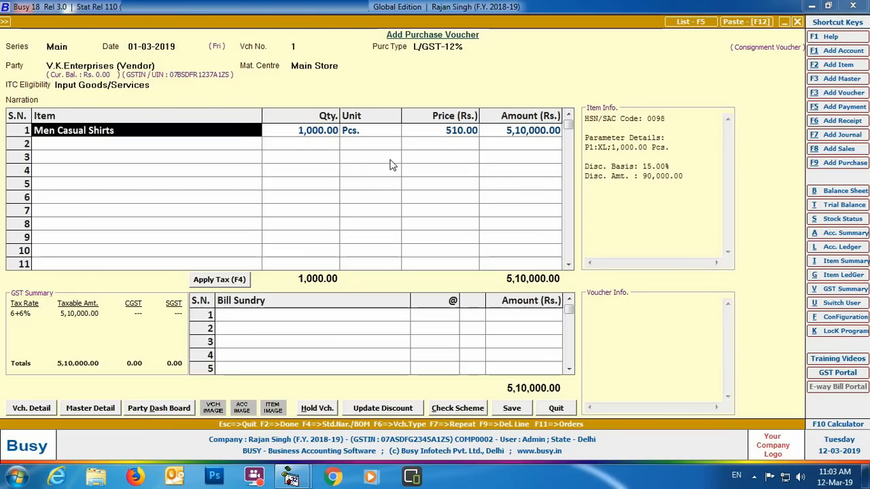
pyautogui.press('Return')
pyautogui.press('Return')
pyautogui.press('Return')
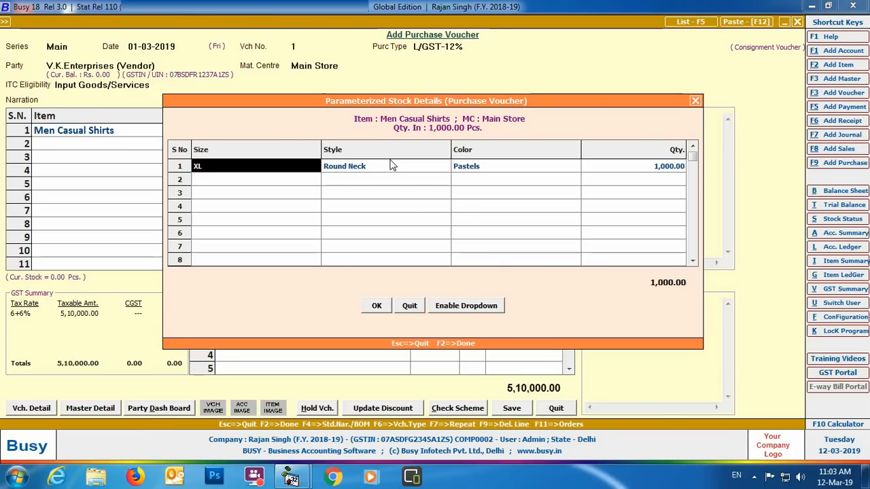
pyautogui.press('F2')
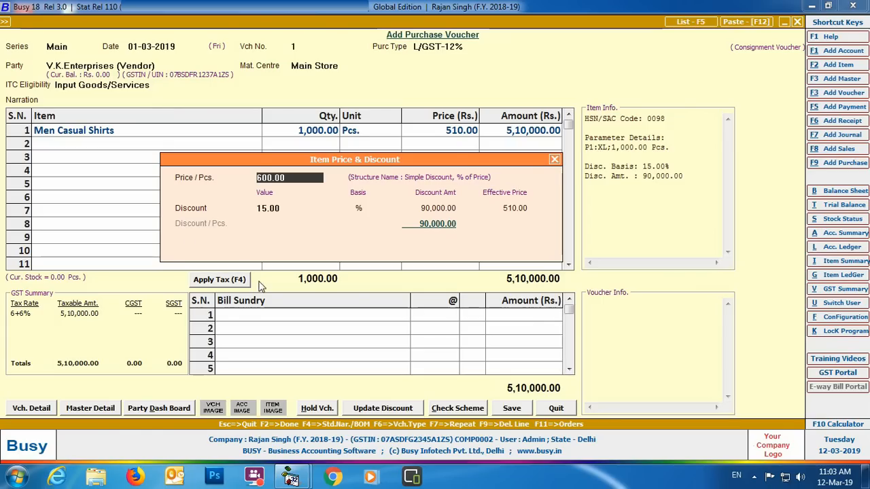
# Step: Accept the casual shirts' price of 600 with 15% discount, apply GST, accept the bill details and save the purchase voucher
pyautogui.press('F2')
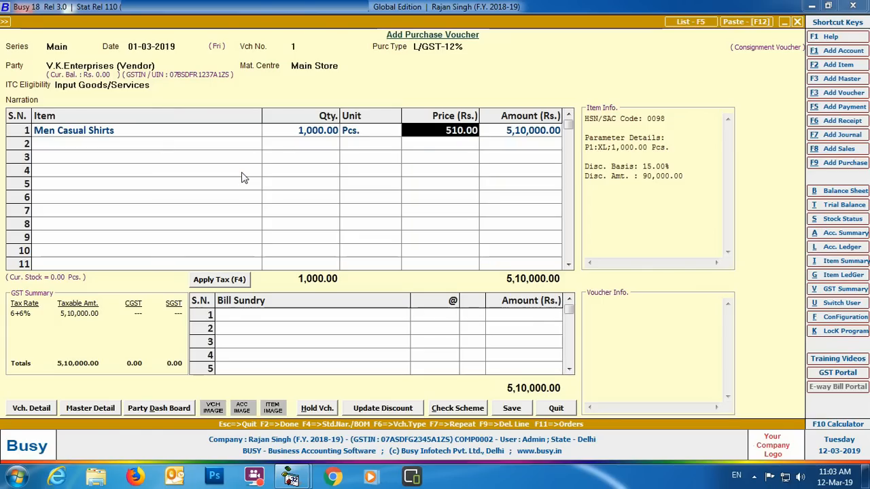
pyautogui.press('F4')
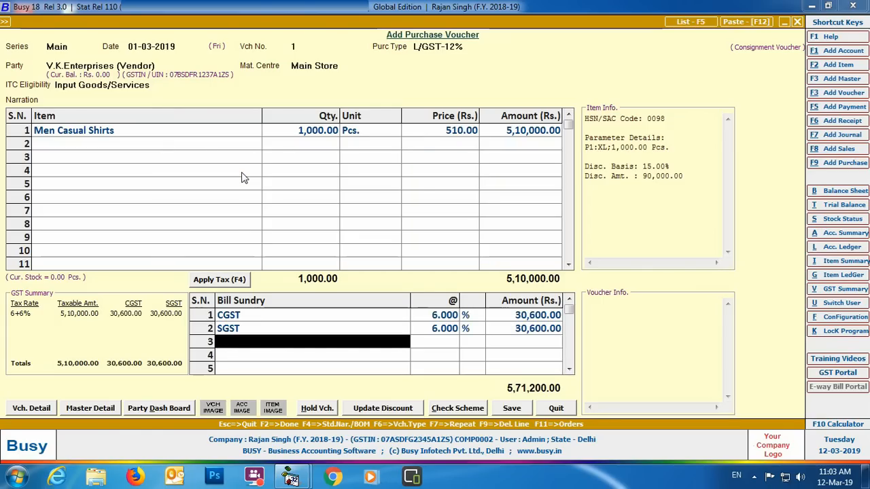
pyautogui.press('F2')
pyautogui.press('F2')
pyautogui.press('F2')
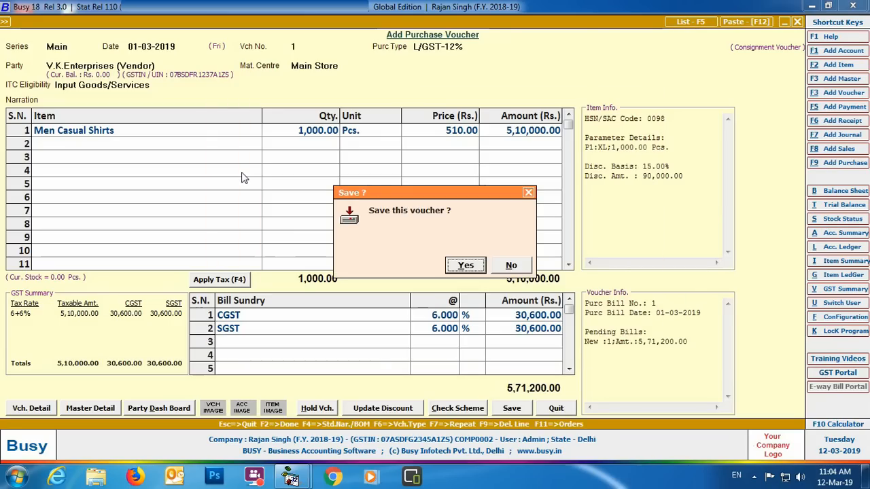
pyautogui.press('Return')
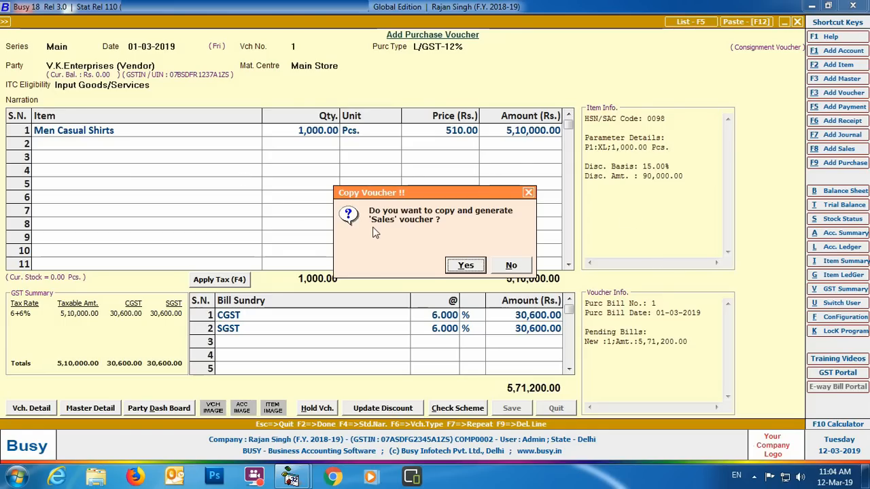
# Step: Copy the purchase into a new Sales voucher in the Main series and set its sale type to L/GST-12%
pyautogui.click(458, 269)
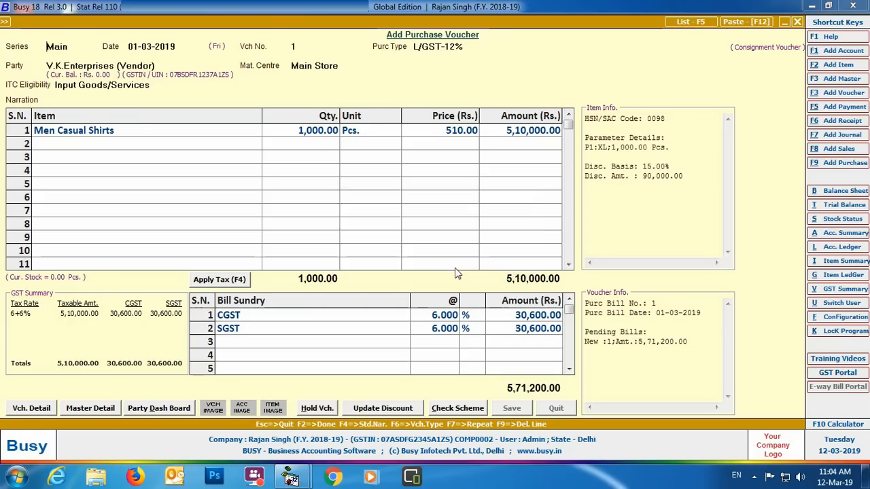
pyautogui.press('Return')
pyautogui.write('L')
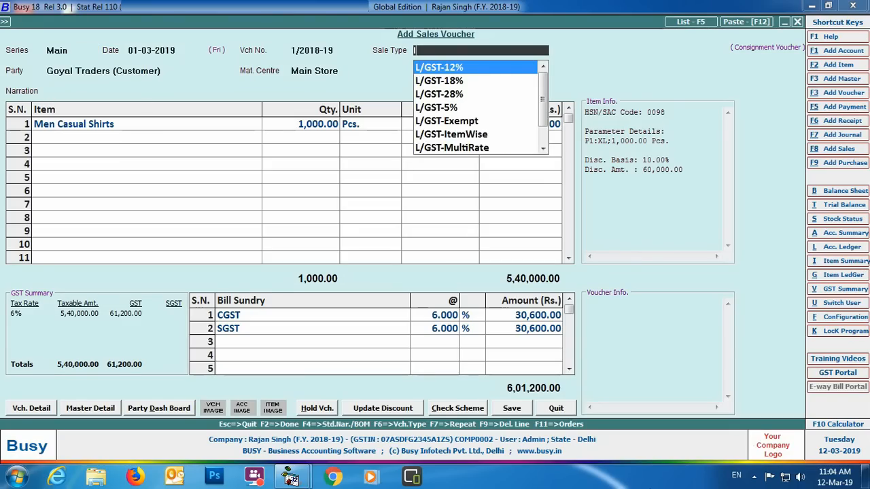
pyautogui.press('Return')
pyautogui.press('Return')
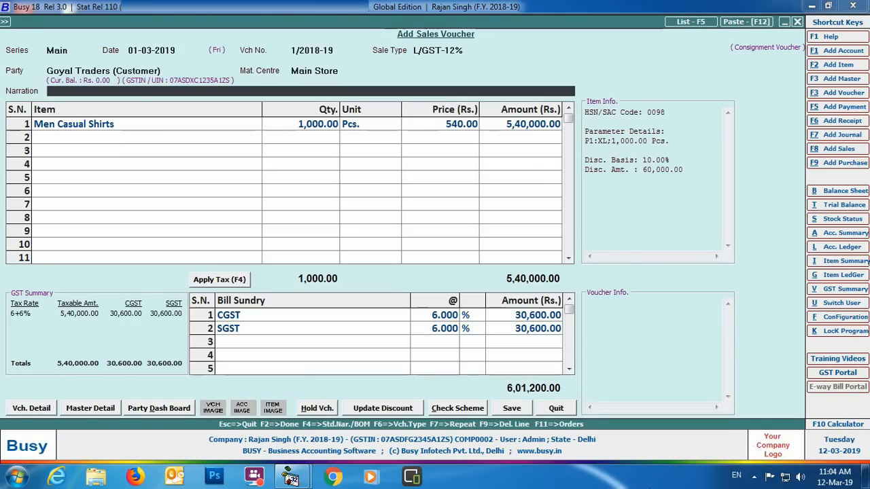
# Step: Accept the Men Casual Shirts line in the sales voucher, keeping the price of 600 with 10% discount
pyautogui.press('Return')
pyautogui.press('Return')
pyautogui.press('Return')
pyautogui.press('Return')
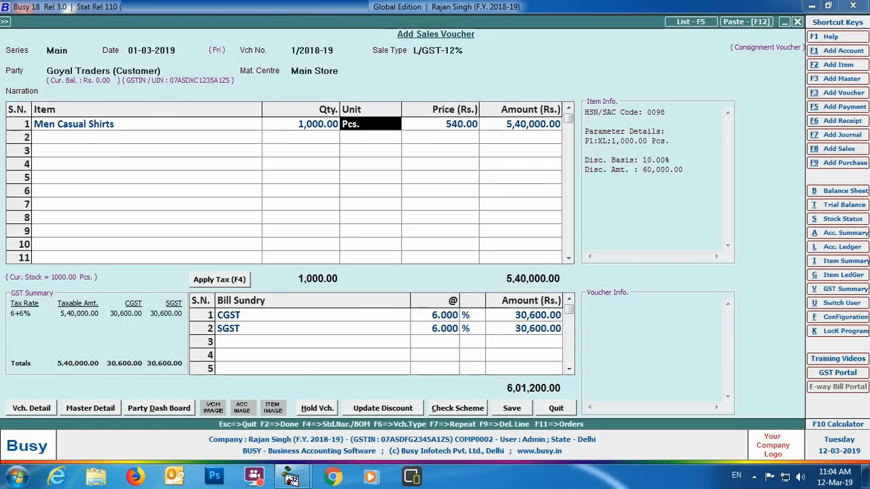
pyautogui.press('F2')
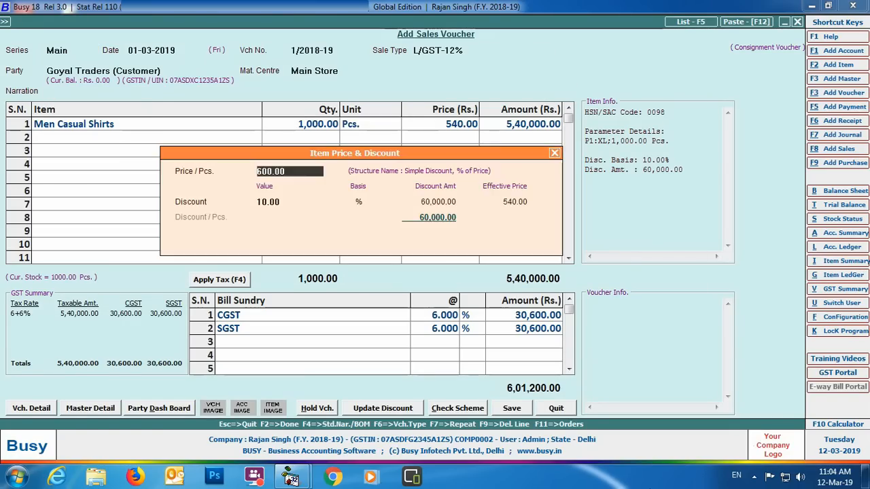
pyautogui.click(556, 153)
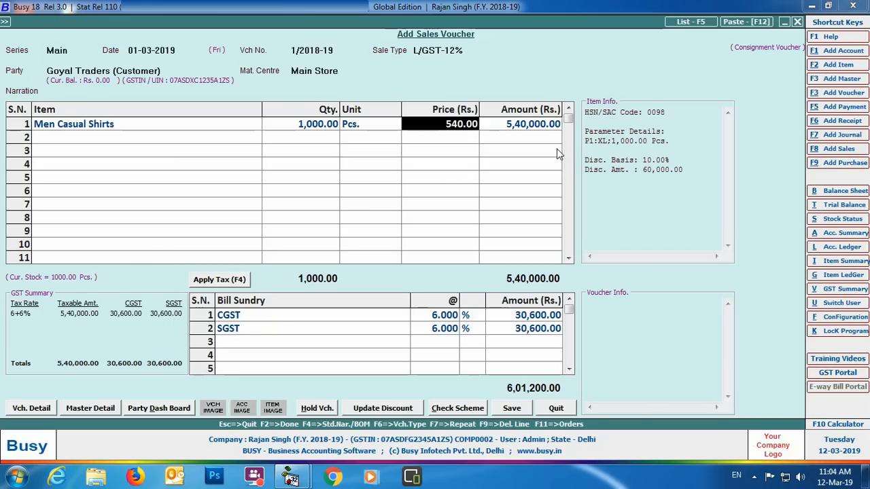
pyautogui.press('Return')
pyautogui.press('Return')
# Step: Accept the new bill reference for Goyal Traders (Customer), save the sales voucher without printing the invoice, and leave voucher entry
pyautogui.press('F2')
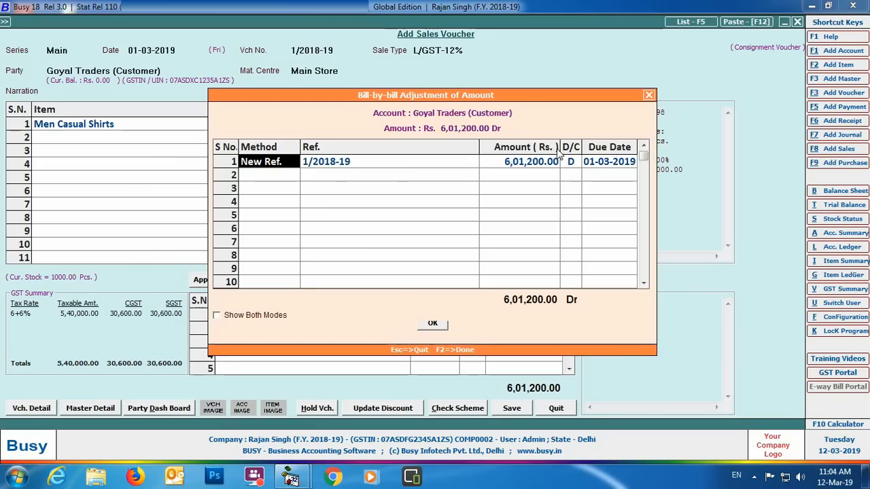
pyautogui.press('F2')
pyautogui.click(459, 261)
pyautogui.click(515, 266)
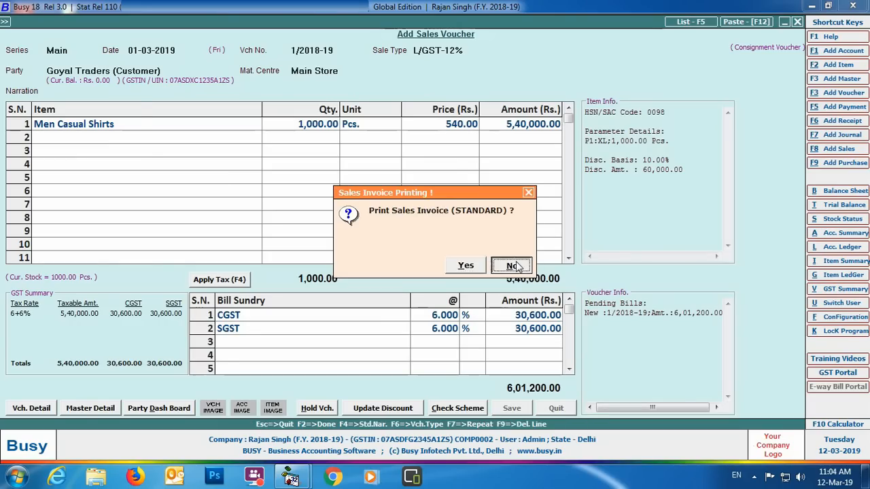
pyautogui.click(557, 410)
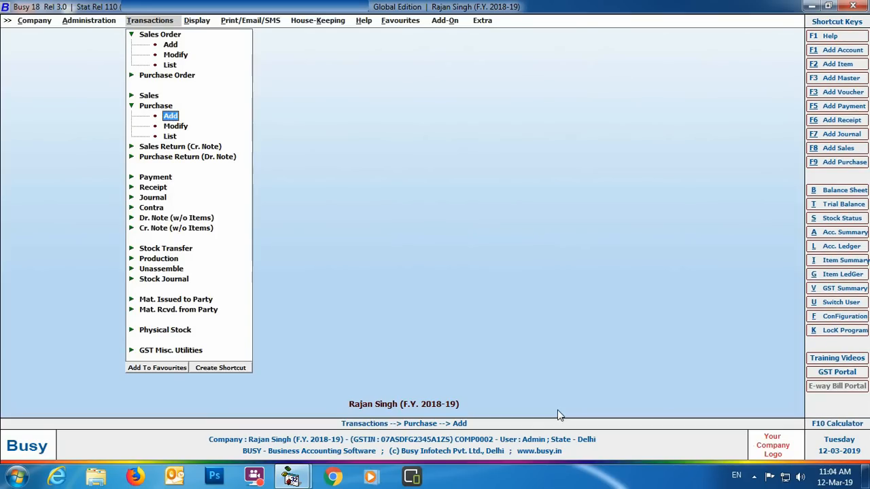
# Step: View the customer-wise Consignment Order Summary for Goyal Traders (Customer) from 01-04-2018 to 01-03-2019, without parameter or item values, and close it
pyautogui.click(197, 22)
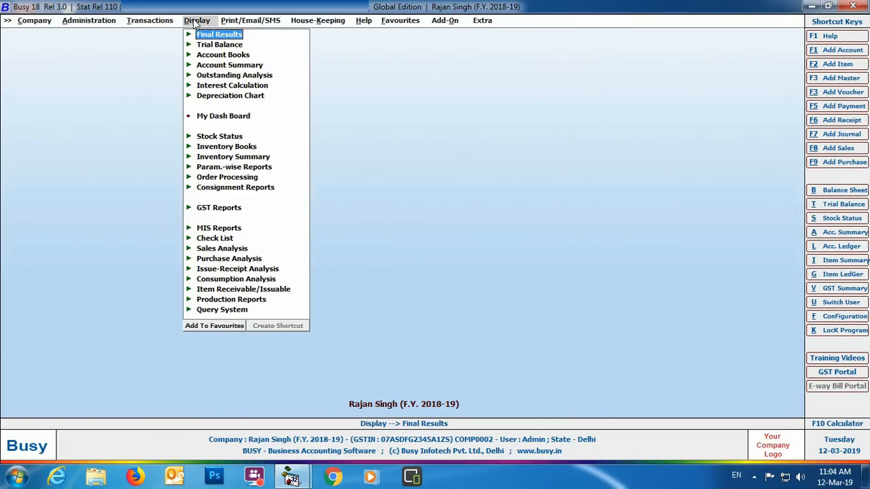
pyautogui.click(222, 188)
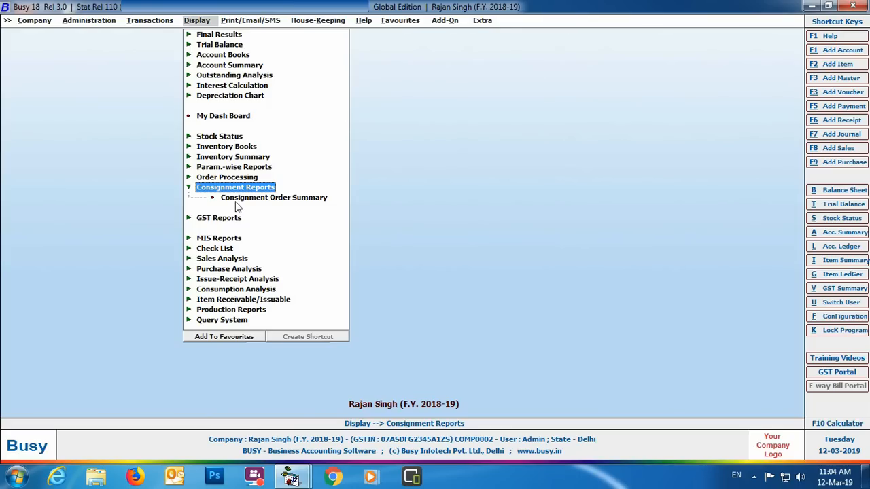
pyautogui.click(239, 198)
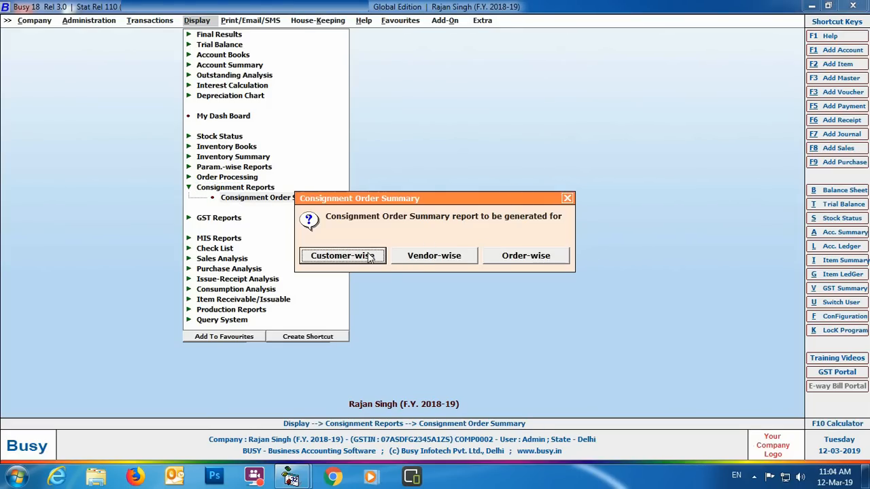
pyautogui.click(345, 258)
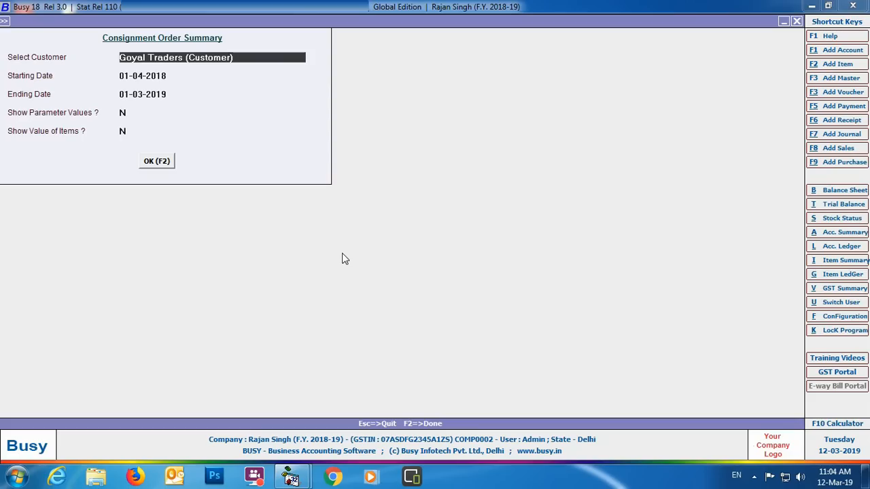
pyautogui.press('Return')
pyautogui.press('Return')
pyautogui.press('Return')
pyautogui.press('Return')
pyautogui.press('Return')
pyautogui.press('Return')
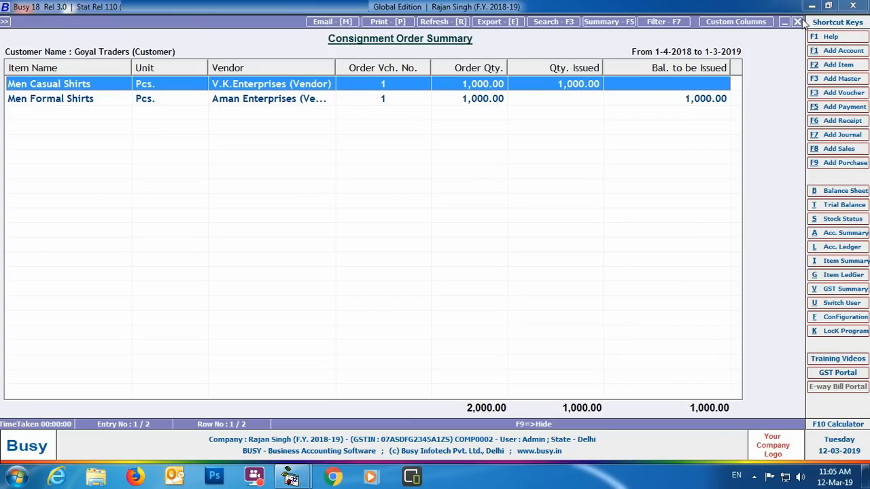
pyautogui.press('Escape')
pyautogui.press('Escape')
# Step: View the vendor-wise Consignment Order Summary for Aman Enterprises (Vendor) from 01-04-2018 to 01-03-2019, and close the report
pyautogui.press('Return')
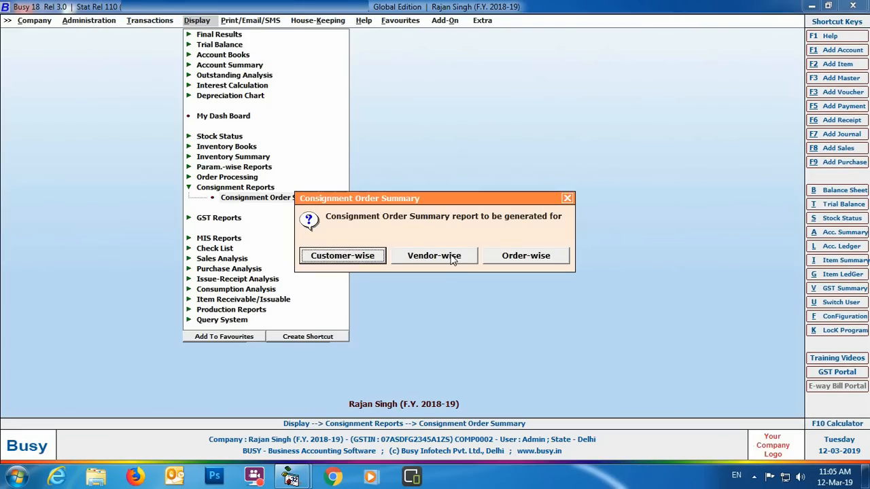
pyautogui.click(452, 261)
pyautogui.write('am')
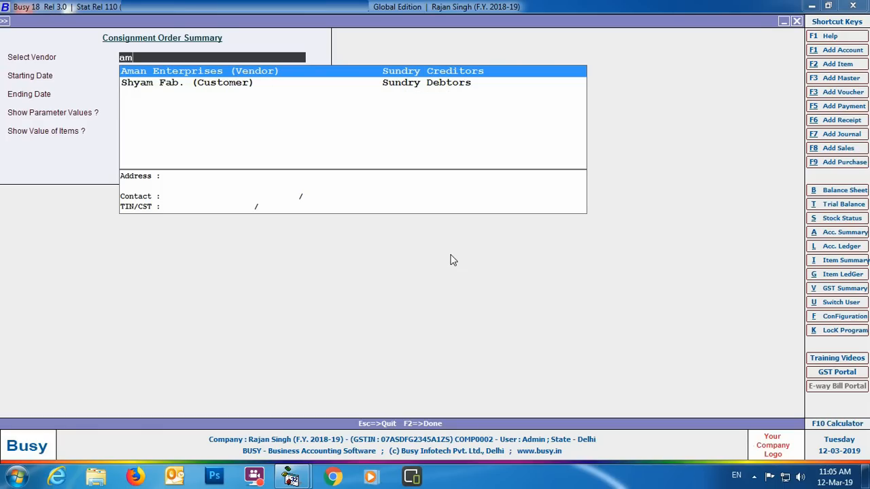
pyautogui.press('Return')
pyautogui.press('Return')
pyautogui.press('Return')
pyautogui.press('Return')
pyautogui.press('Return')
pyautogui.press('Return')
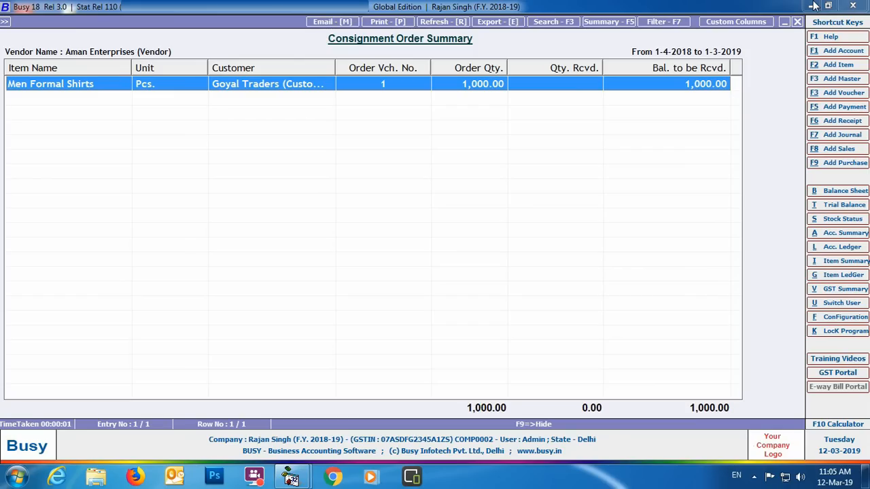
pyautogui.click(797, 22)
pyautogui.click(797, 21)
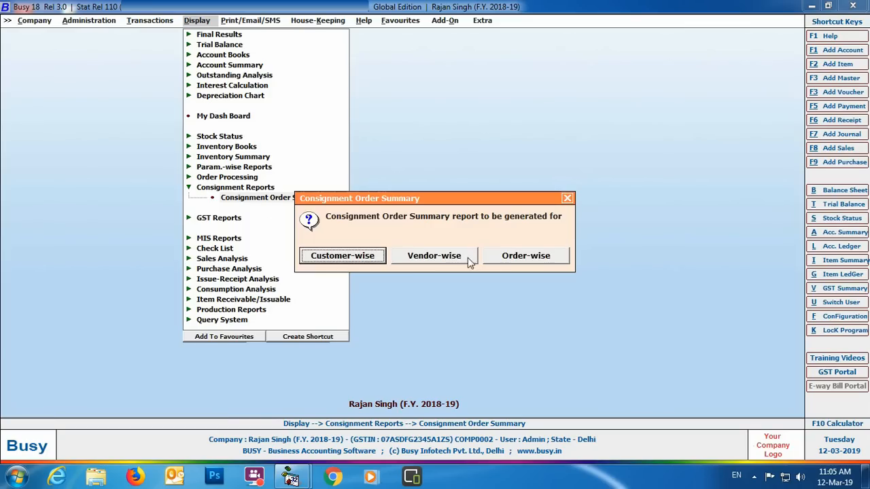
# Step: View the order-wise Consignment Order Summary for Goyal Traders' order without parameter or item values, and leave the consignment reports
pyautogui.click(514, 265)
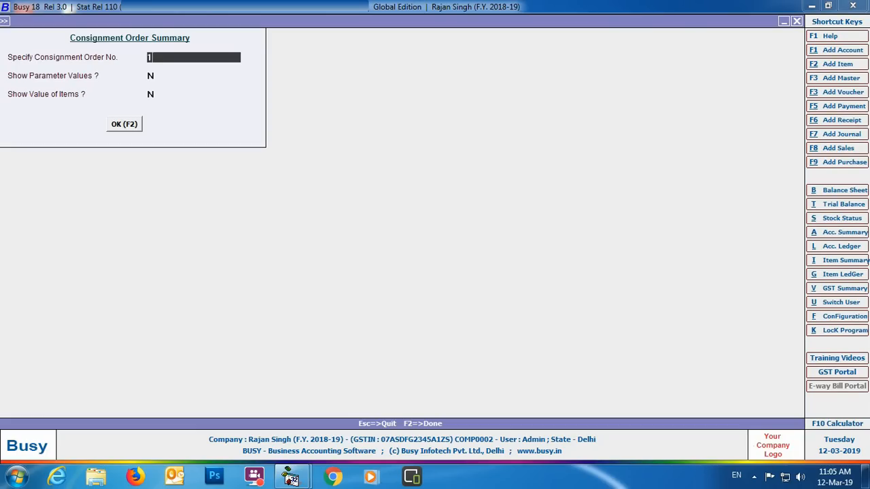
pyautogui.press('Return')
pyautogui.press('Return')
pyautogui.press('Return')
pyautogui.press('Return')
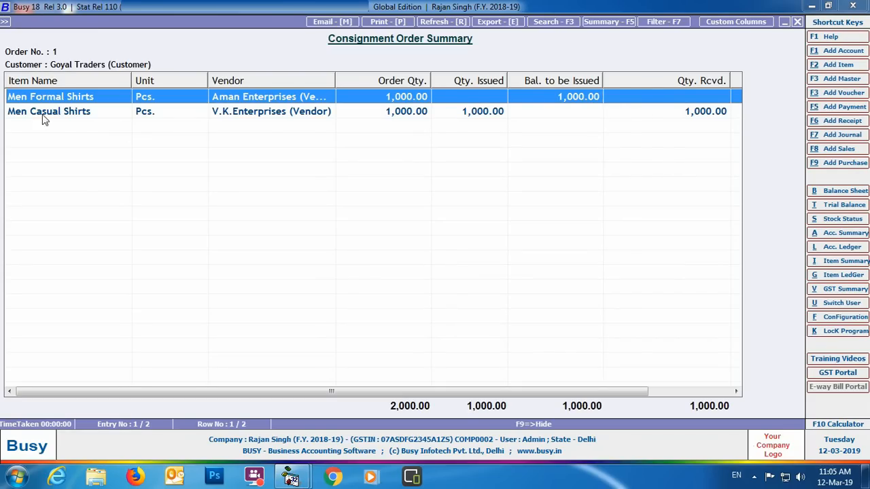
pyautogui.press('Escape')
pyautogui.press('Escape')
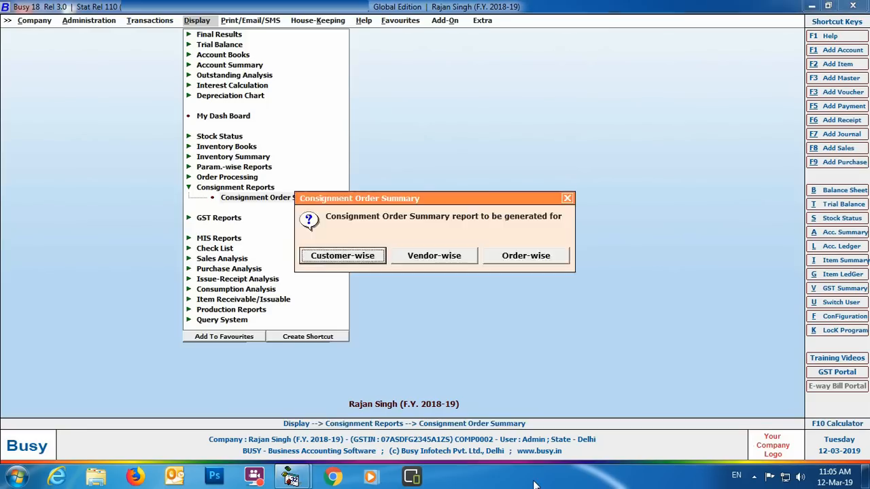
pyautogui.press('Escape')
pyautogui.press('Escape')
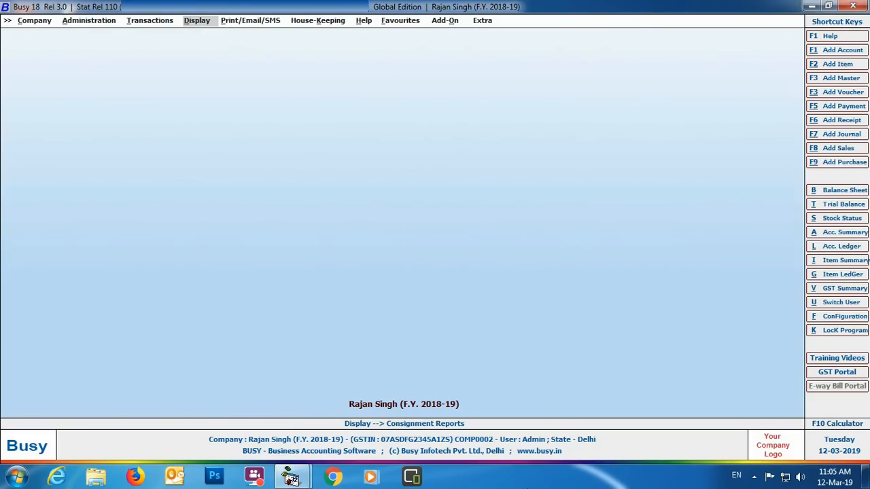